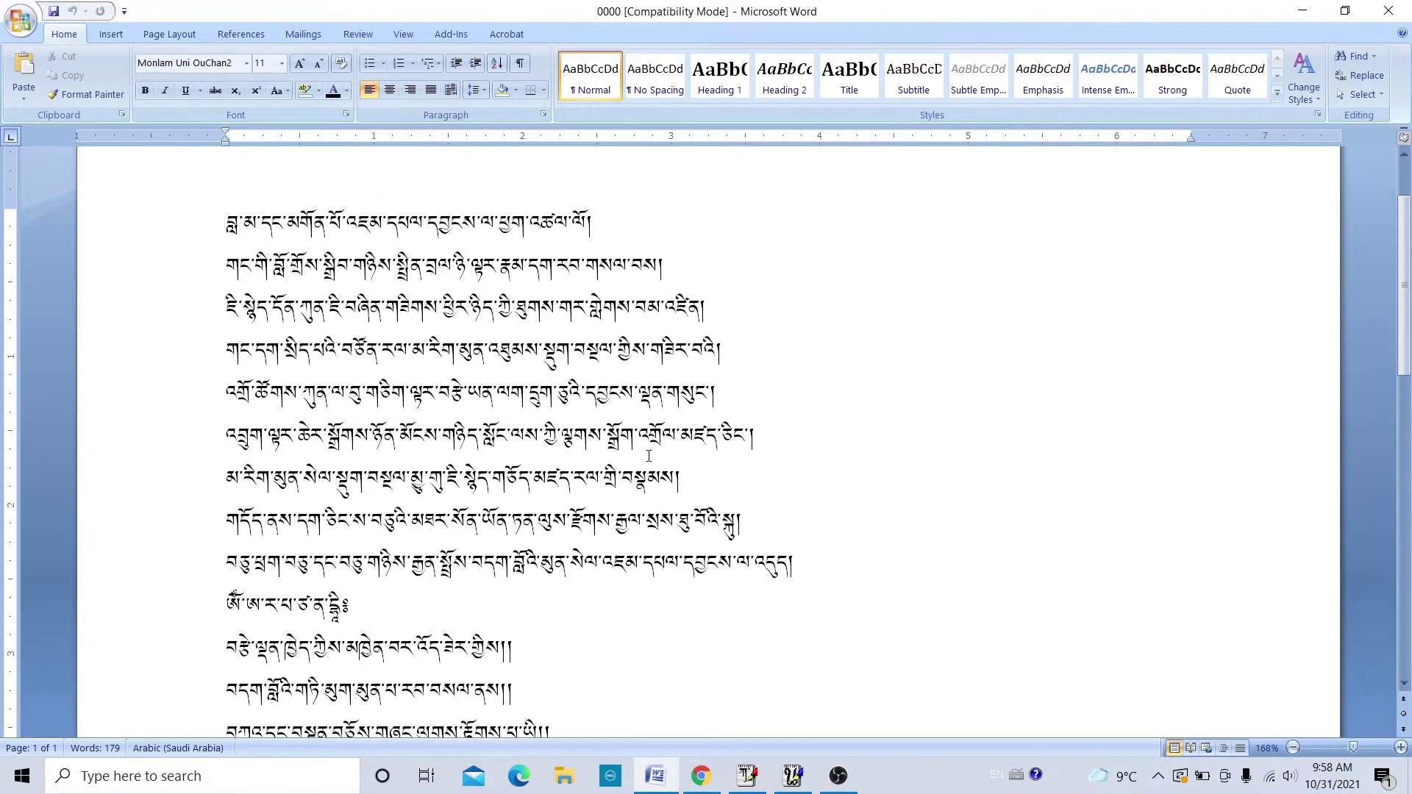
Copy the whole Tibetan text of the Word document 0000 and paste it into the blank file in the TibetanAnsi editor.
{"action": "scroll", "coordinate": [649, 456], "scroll_direction": "up", "scroll_amount": 2}
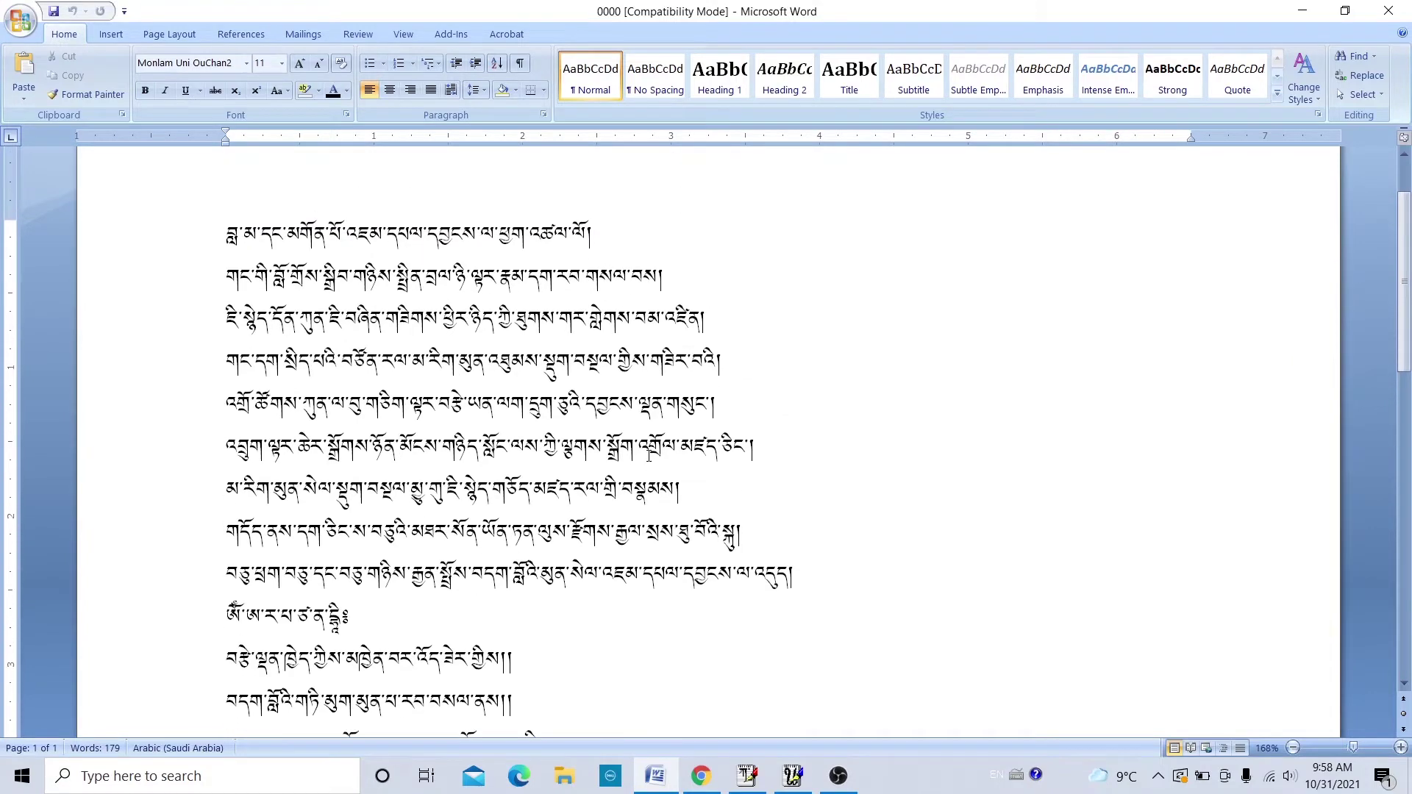
{"action": "scroll", "coordinate": [648, 456], "scroll_direction": "down", "scroll_amount": 1}
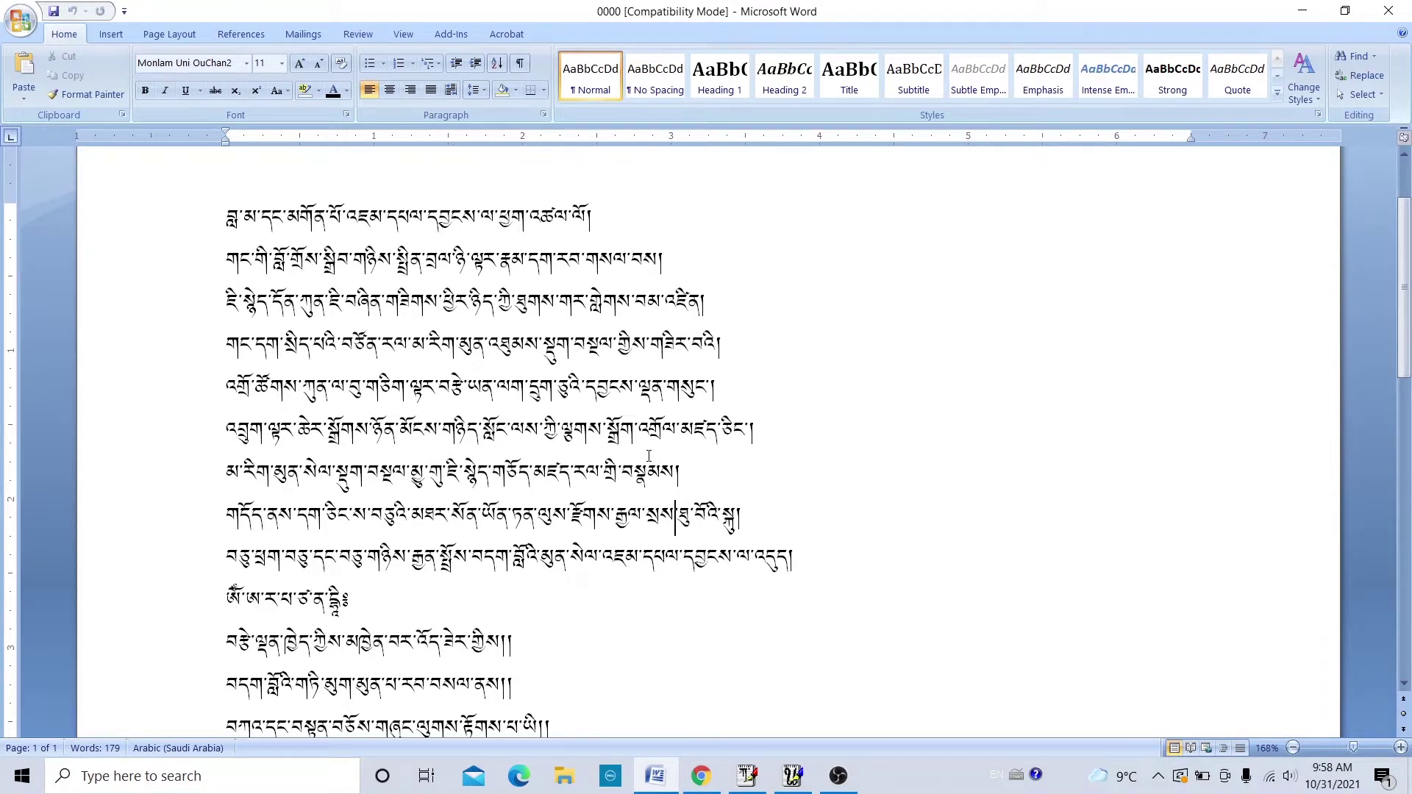
{"action": "key", "text": "ctrl+a"}
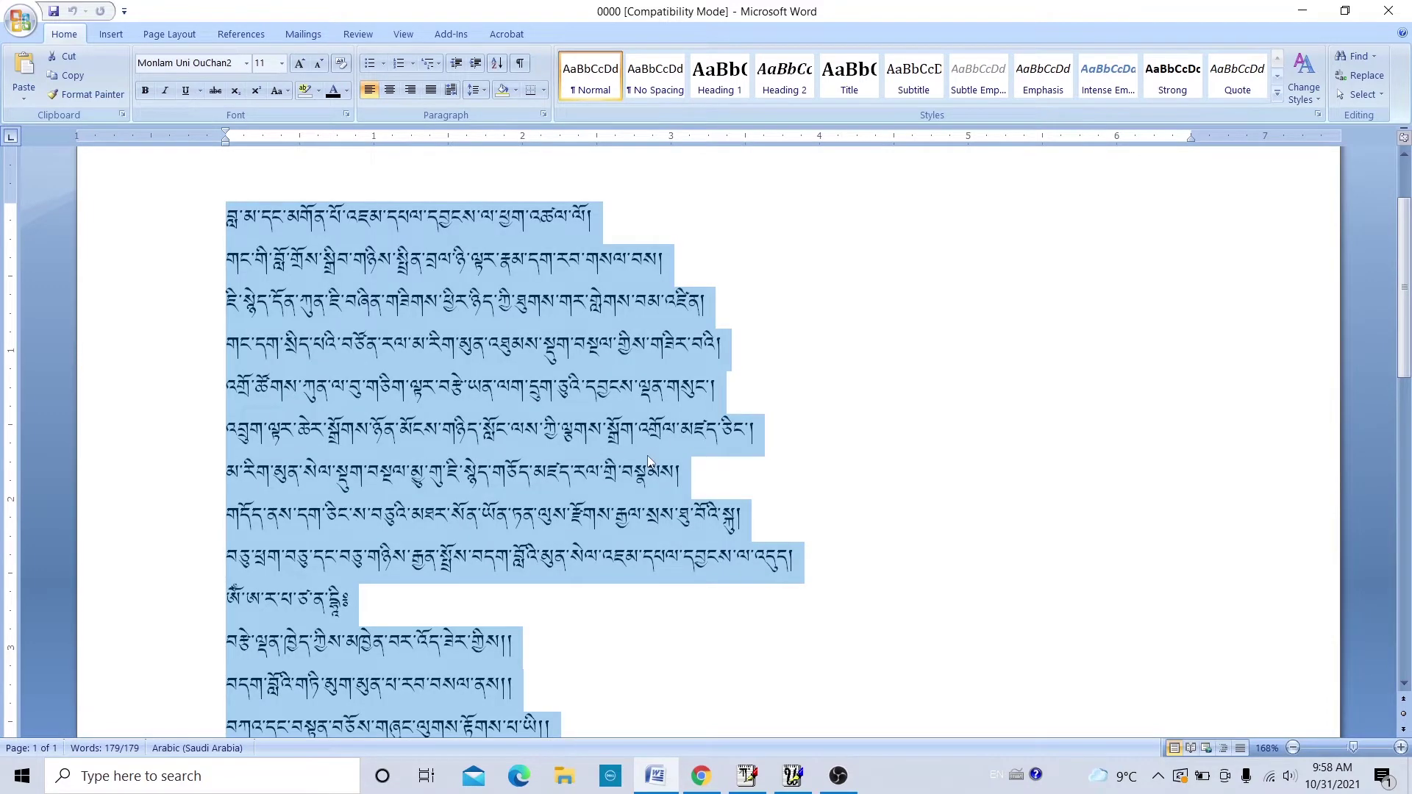
{"action": "key", "text": "ctrl+c"}
{"action": "key", "text": "alt+Tab"}
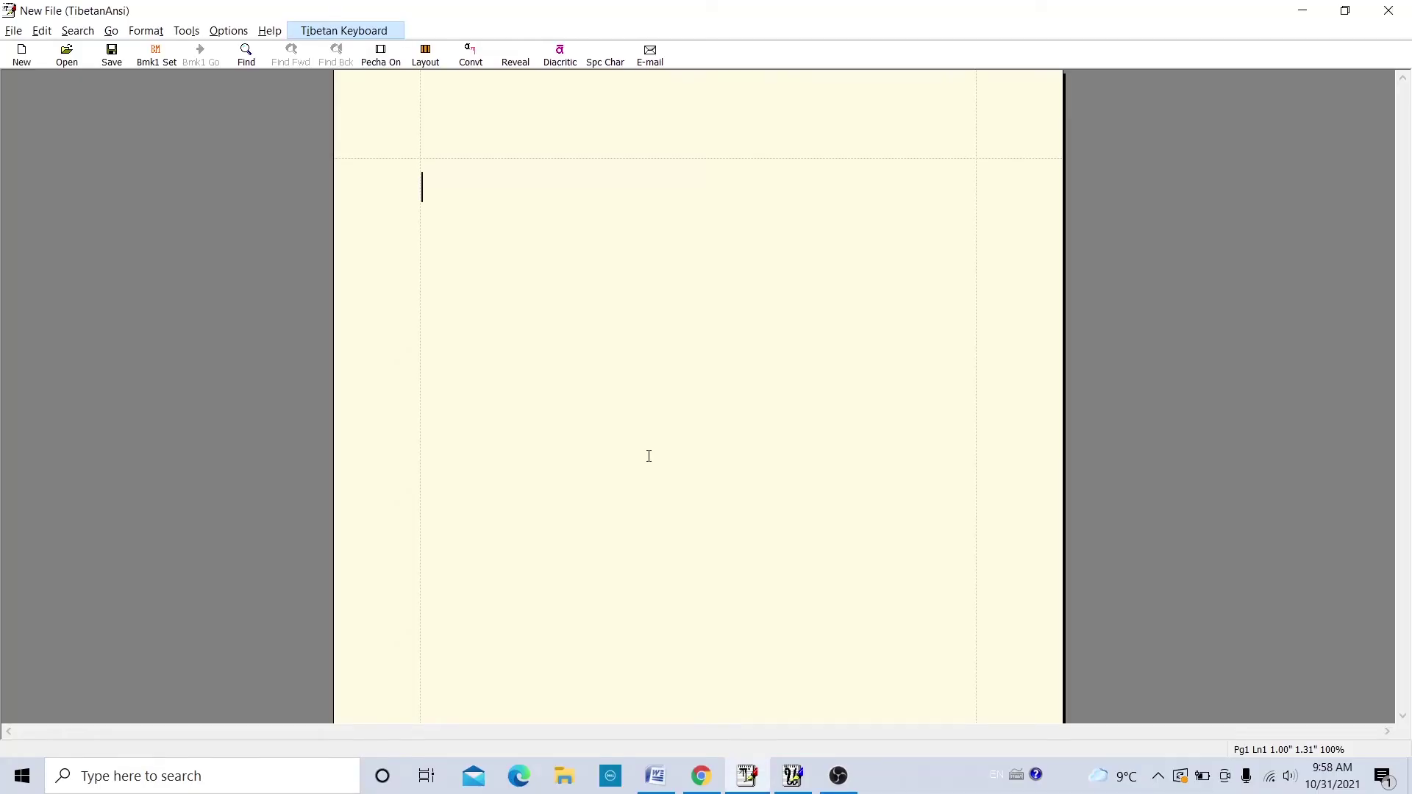
{"action": "key", "text": "ctrl+v"}
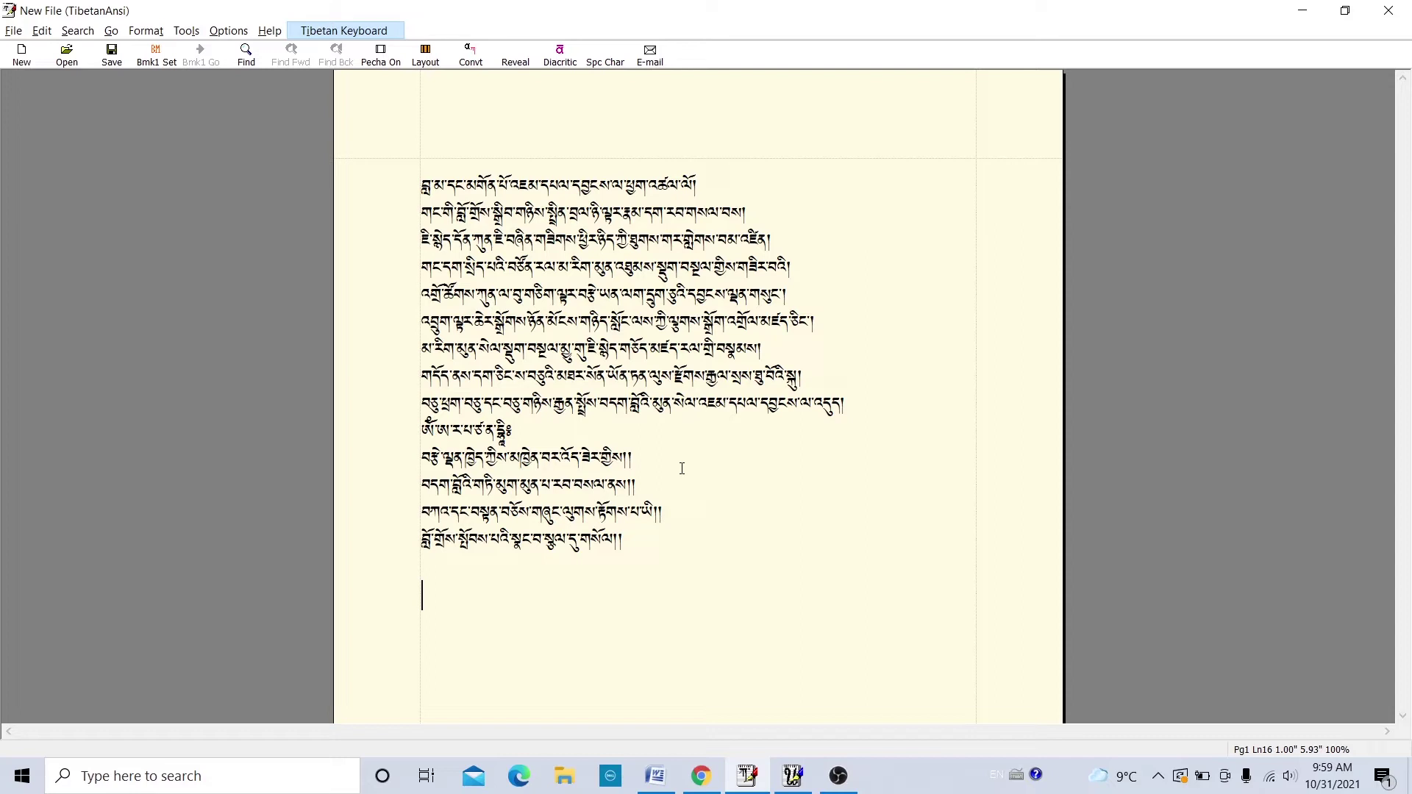
Switch to Unicode Document Processor and start a new document without saving the changes to 321.udc.
{"action": "key", "text": "alt+Tab"}
{"action": "key", "text": "alt+Tab"}
{"action": "key", "text": "alt+Tab"}
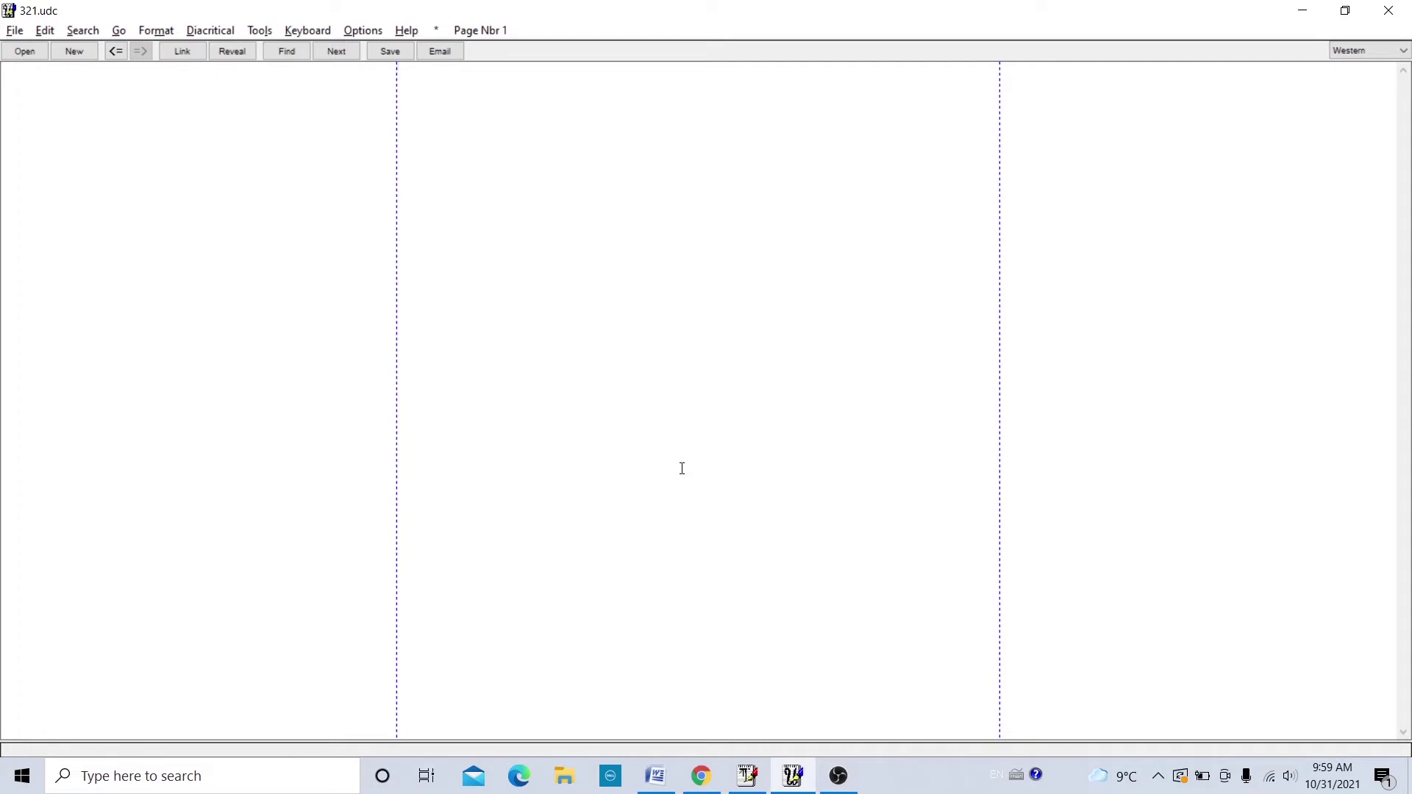
{"action": "left_click", "coordinate": [76, 50]}
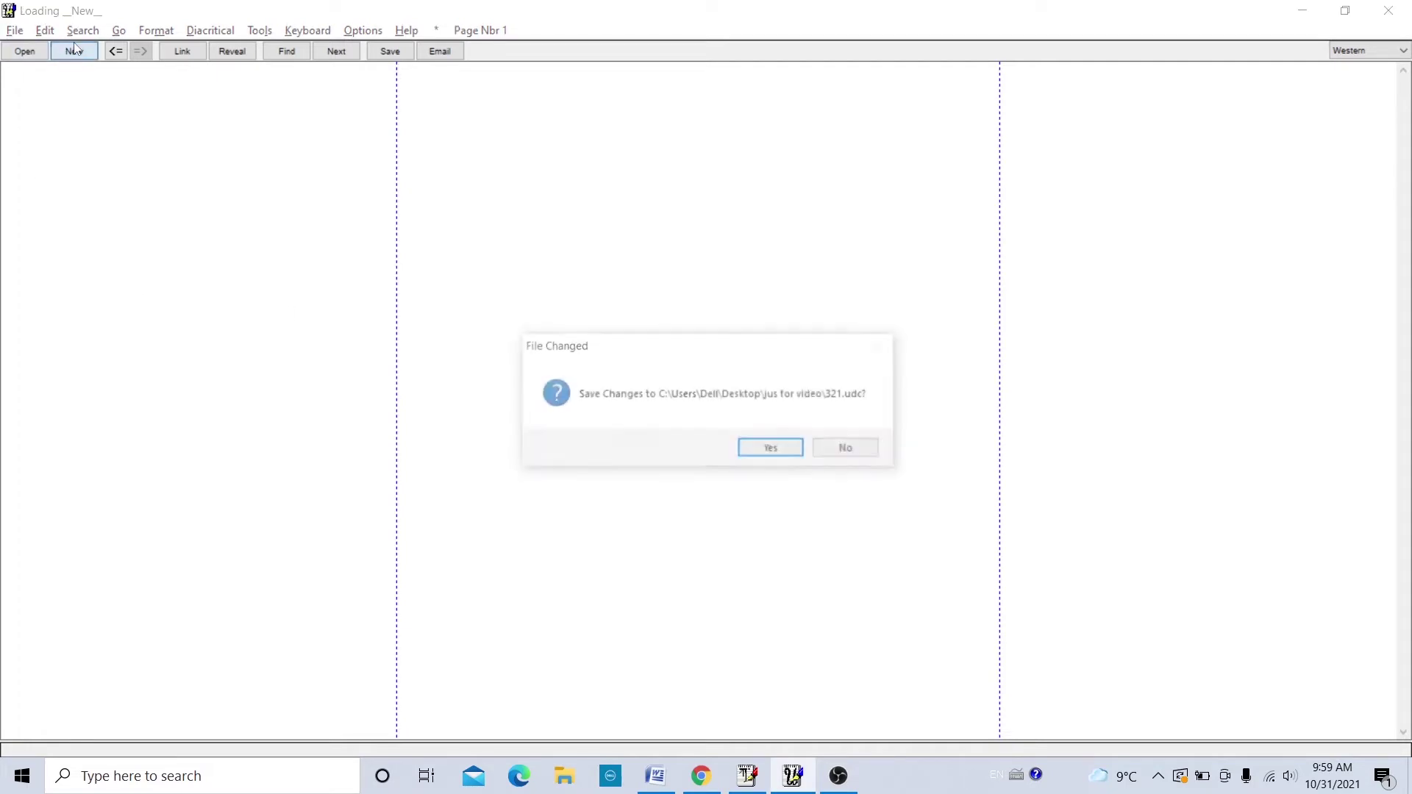
{"action": "left_click", "coordinate": [851, 450]}
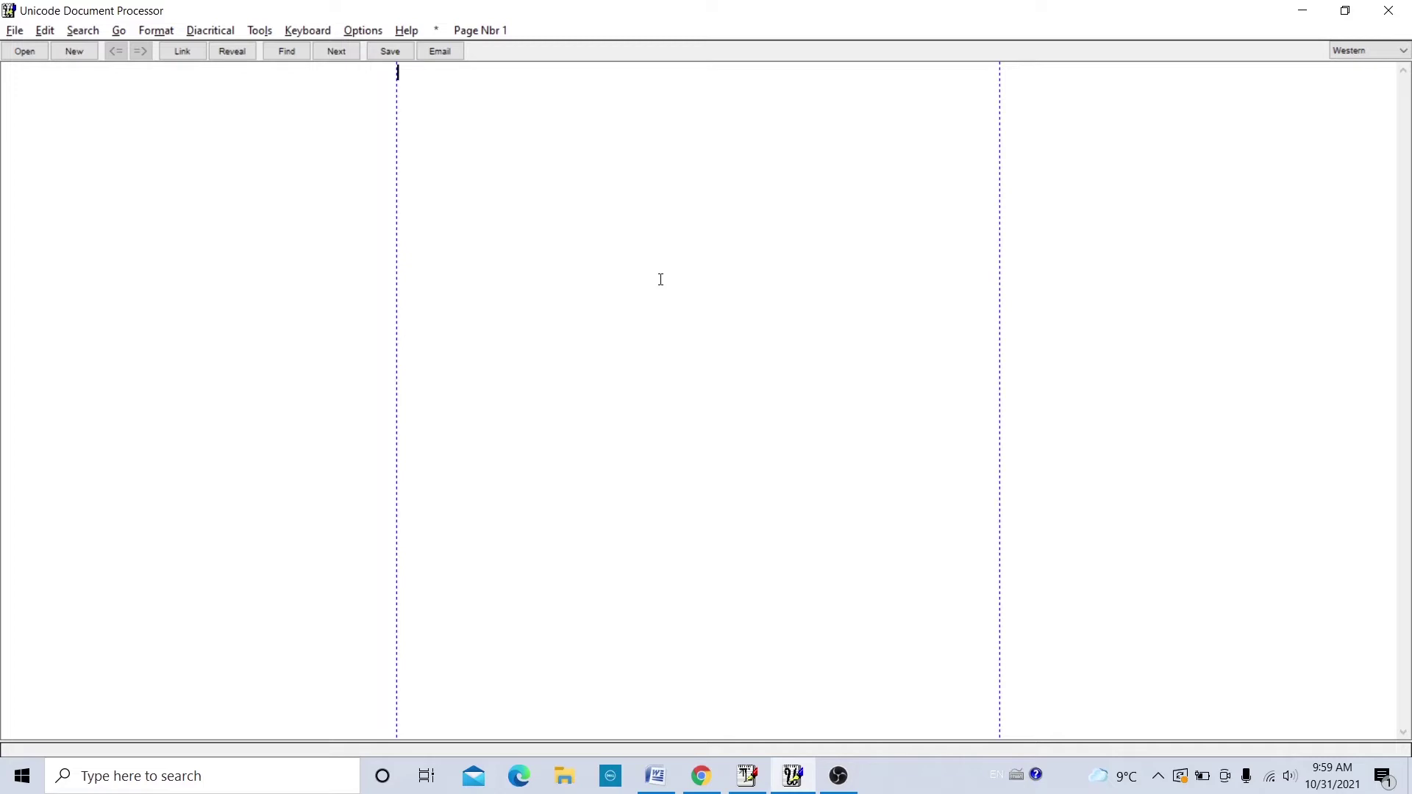
Paste the copied text below an empty first line, accepting the conversion to the taller Tibetan line spacing.
{"action": "key", "text": "Return"}
{"action": "key", "text": "ctrl+t"}
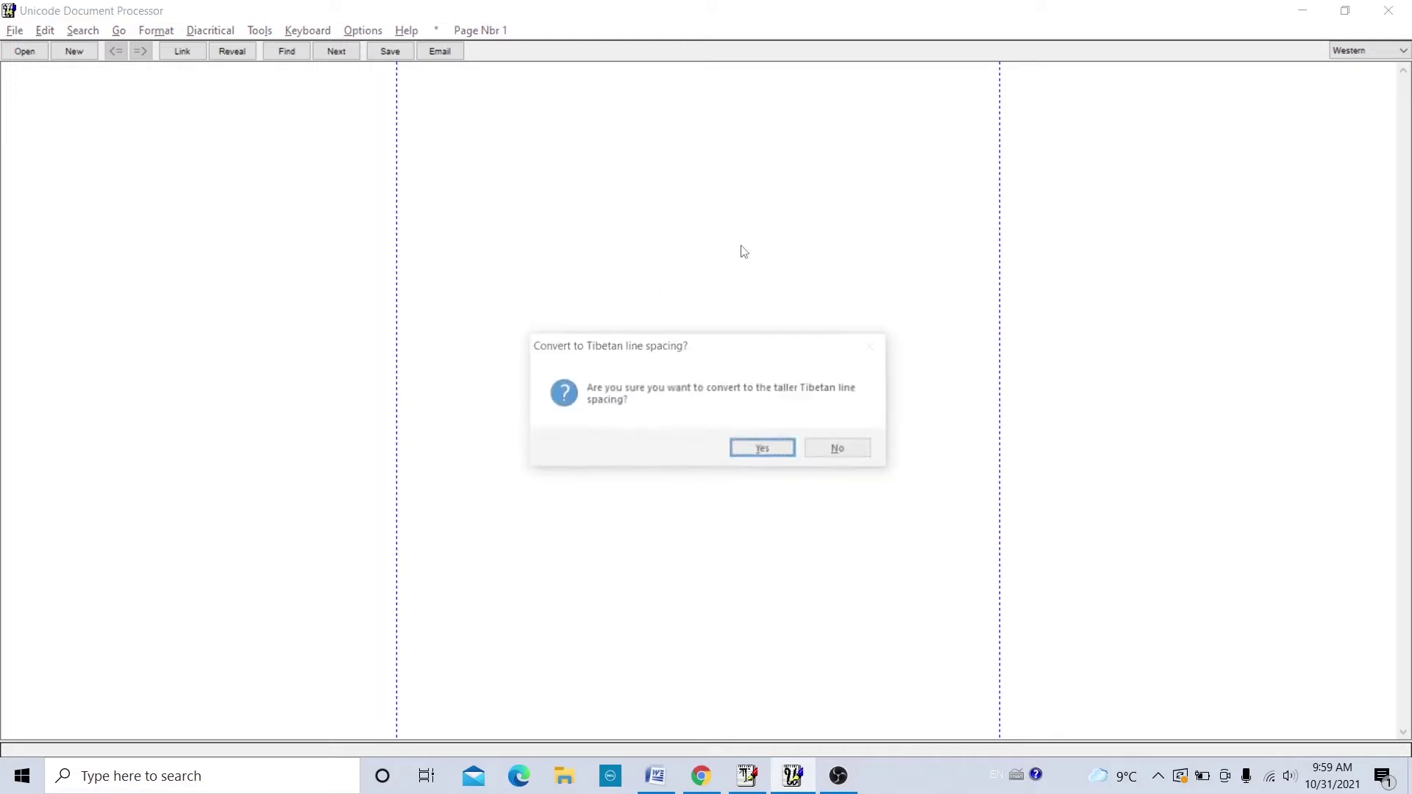
{"action": "left_click", "coordinate": [780, 448]}
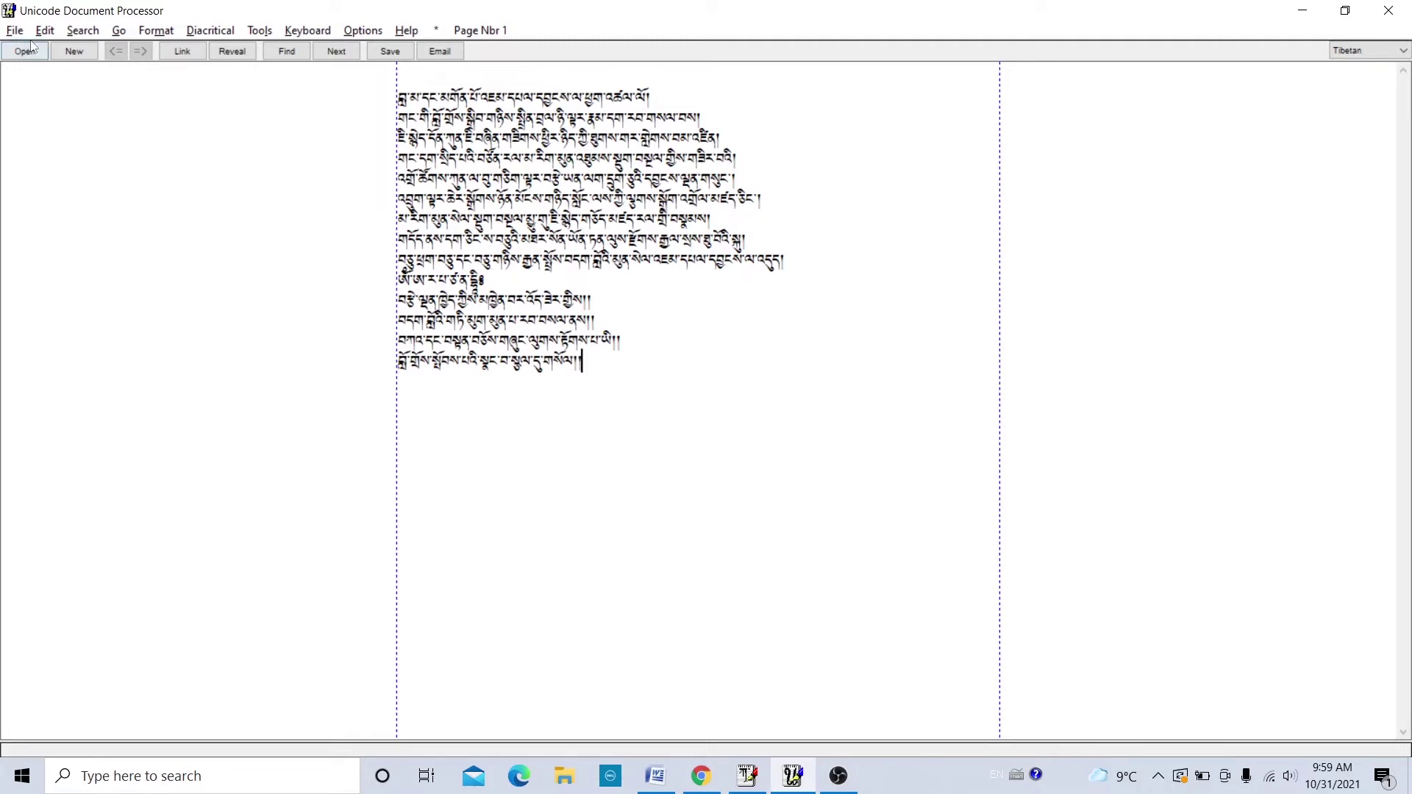
Save the document as hello in the jus for video folder, in the WordPerfect 6.x for DOS (*.wp6) format.
{"action": "left_click", "coordinate": [14, 30]}
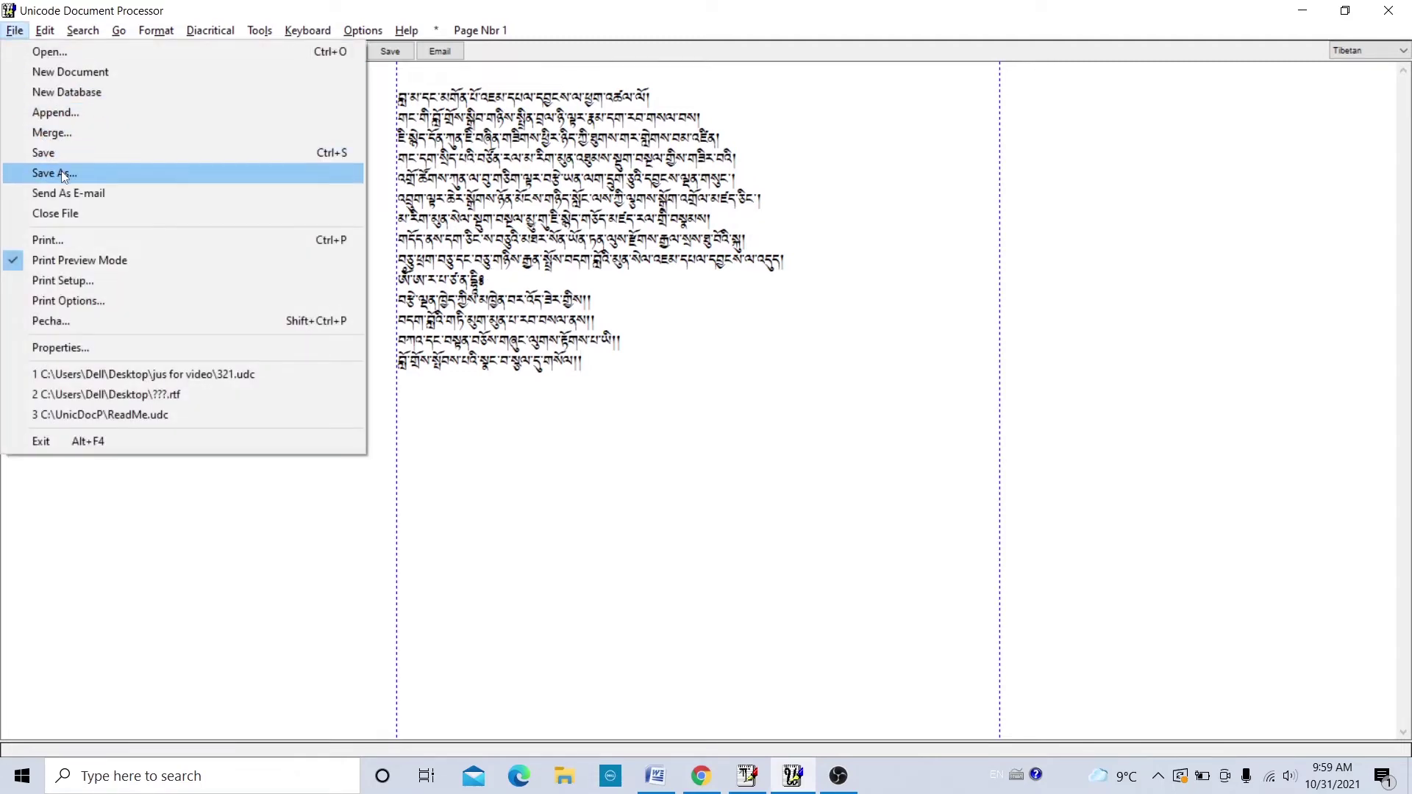
{"action": "left_click", "coordinate": [61, 173]}
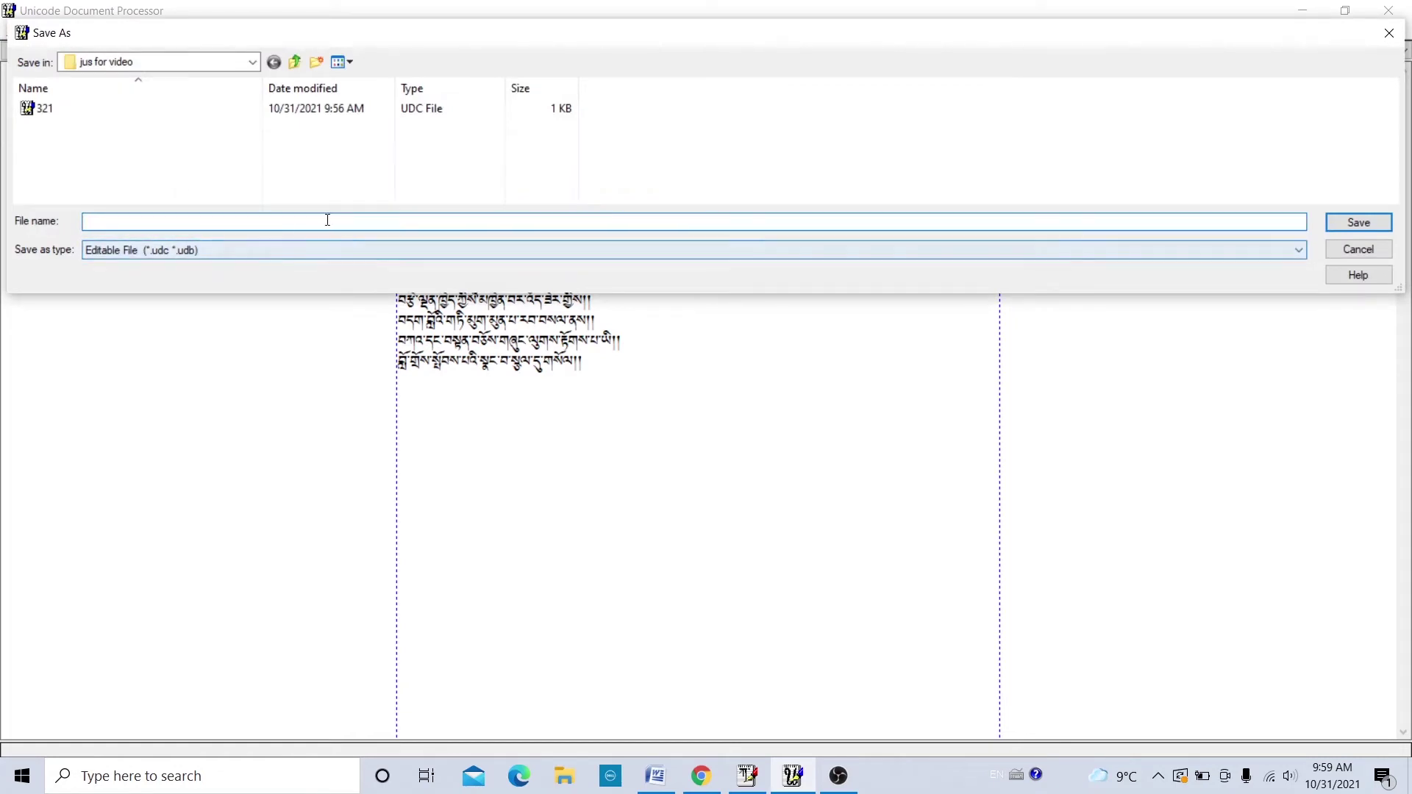
{"action": "type", "text": "hel"}
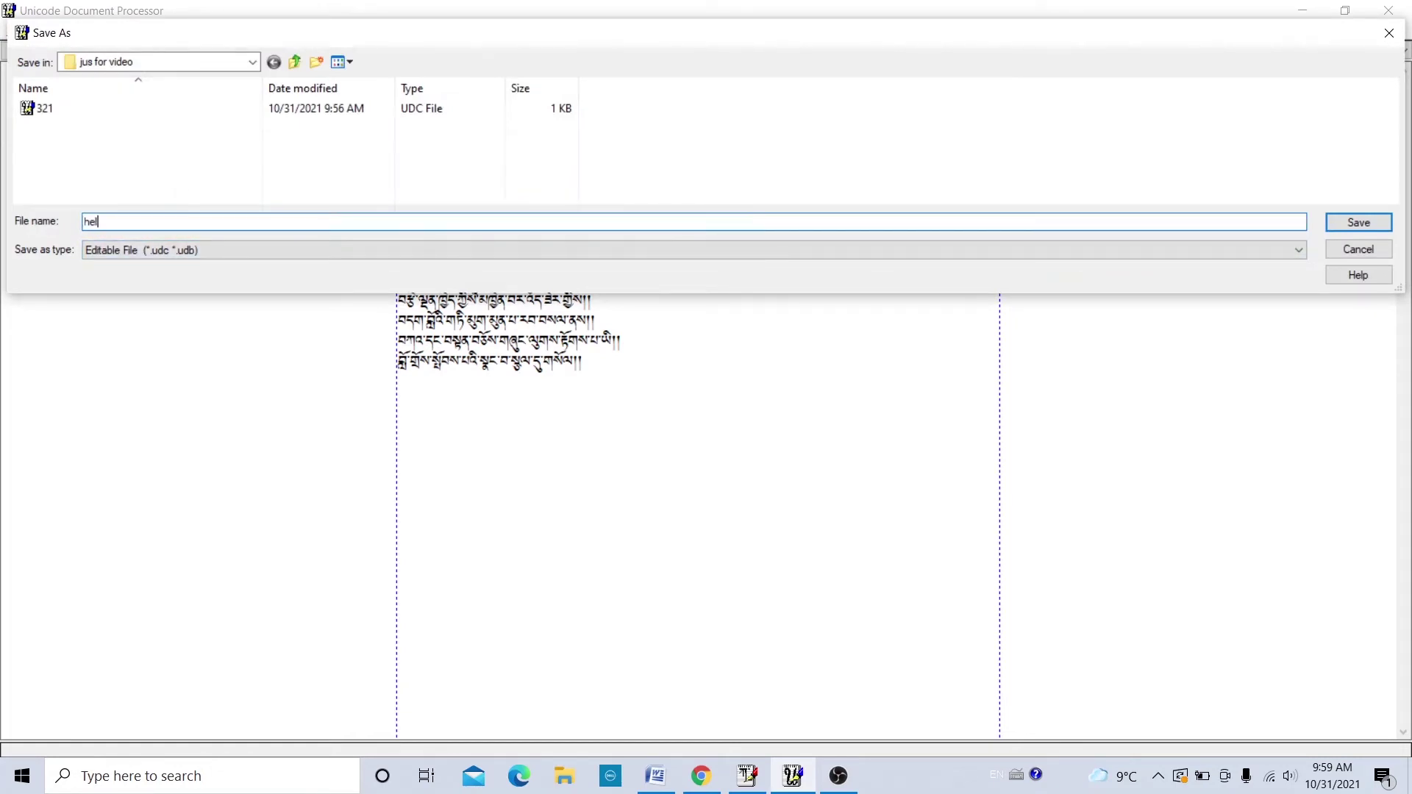
{"action": "type", "text": "lo"}
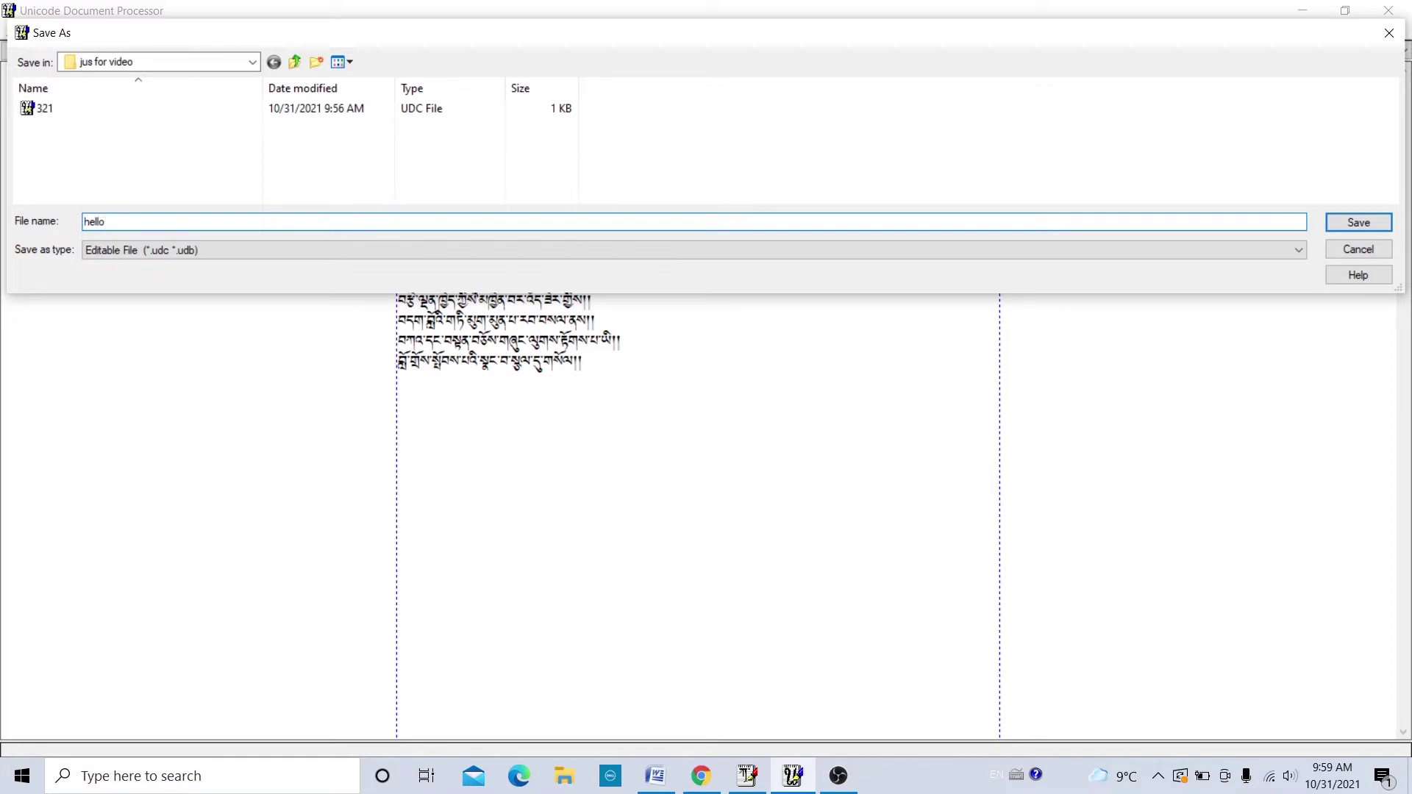
{"action": "left_click", "coordinate": [254, 254]}
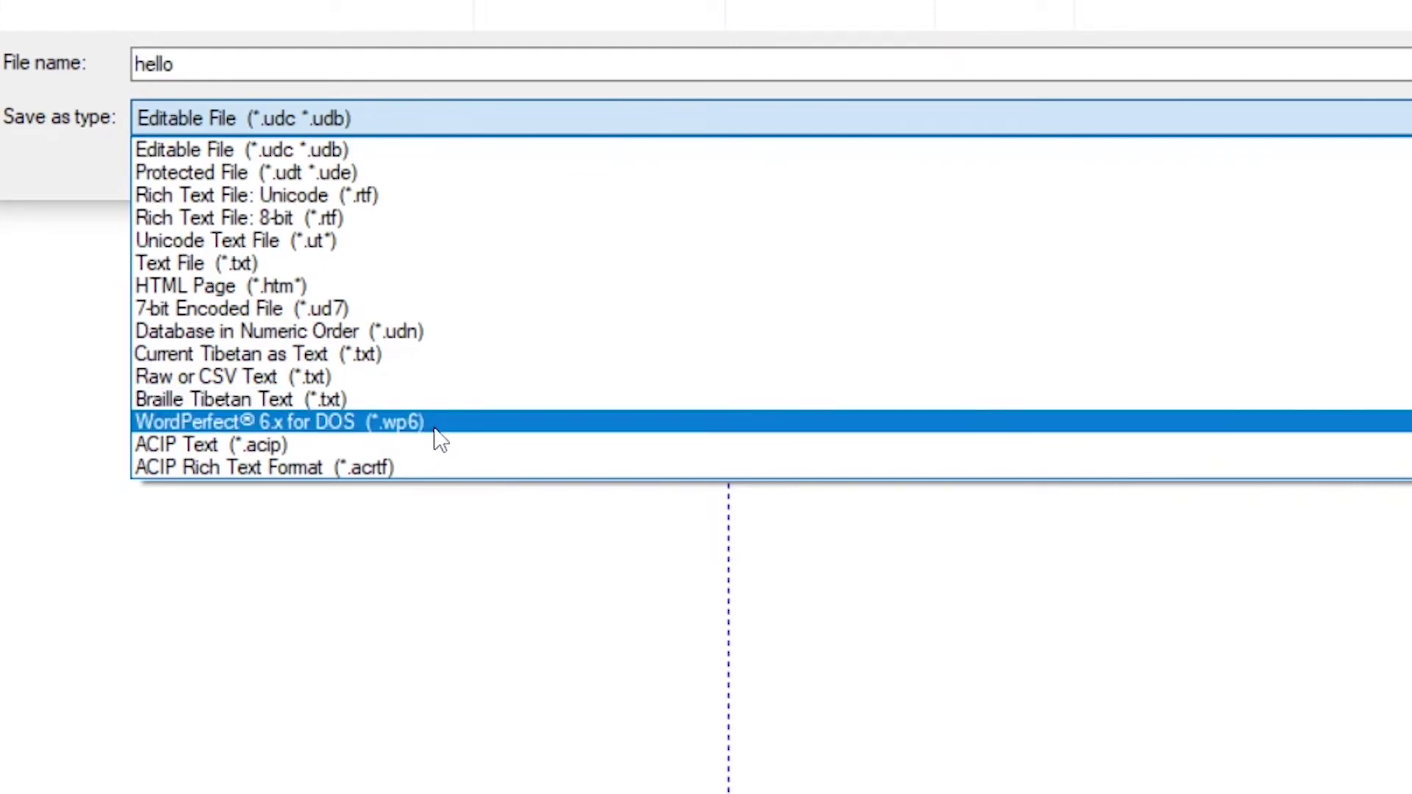
{"action": "left_click", "coordinate": [434, 428]}
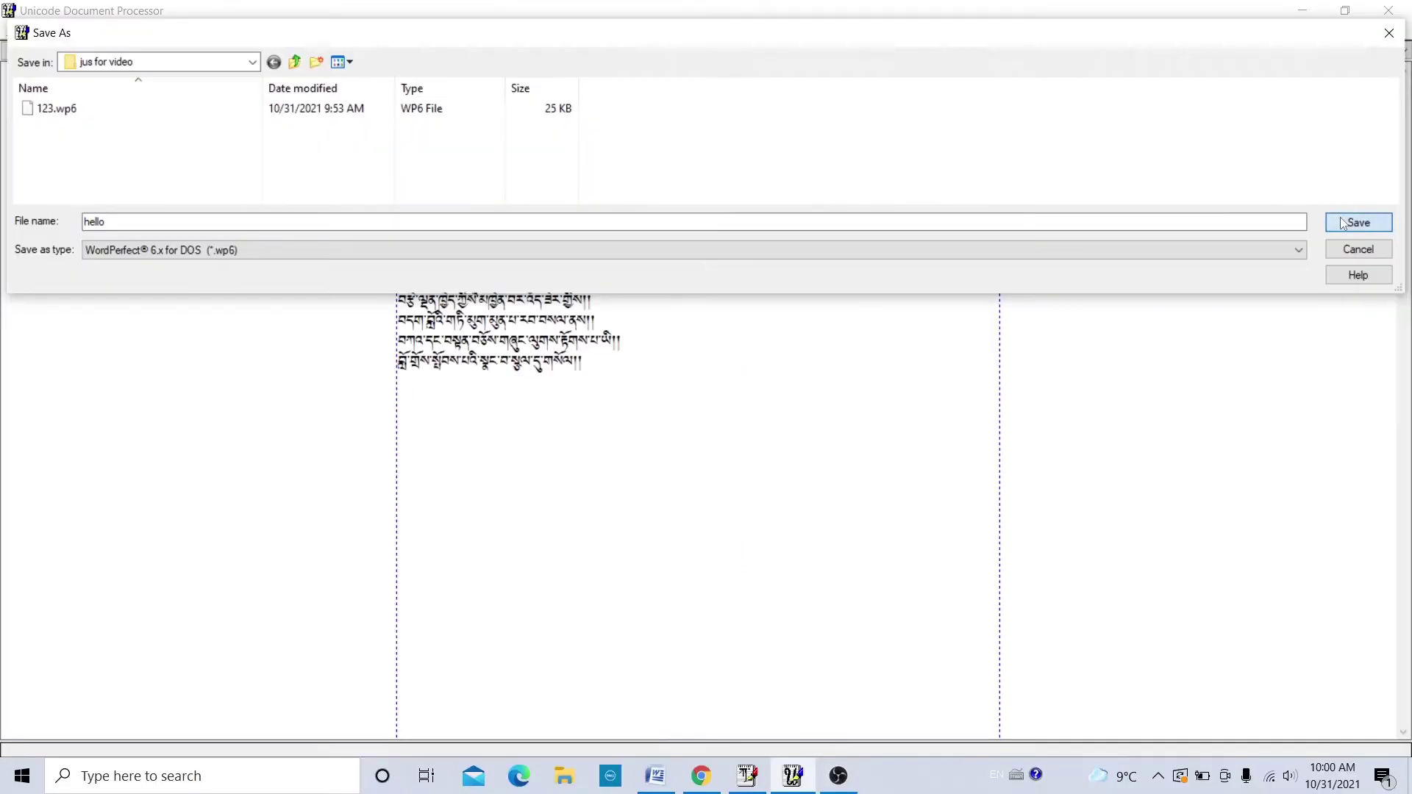
{"action": "left_click", "coordinate": [1343, 223]}
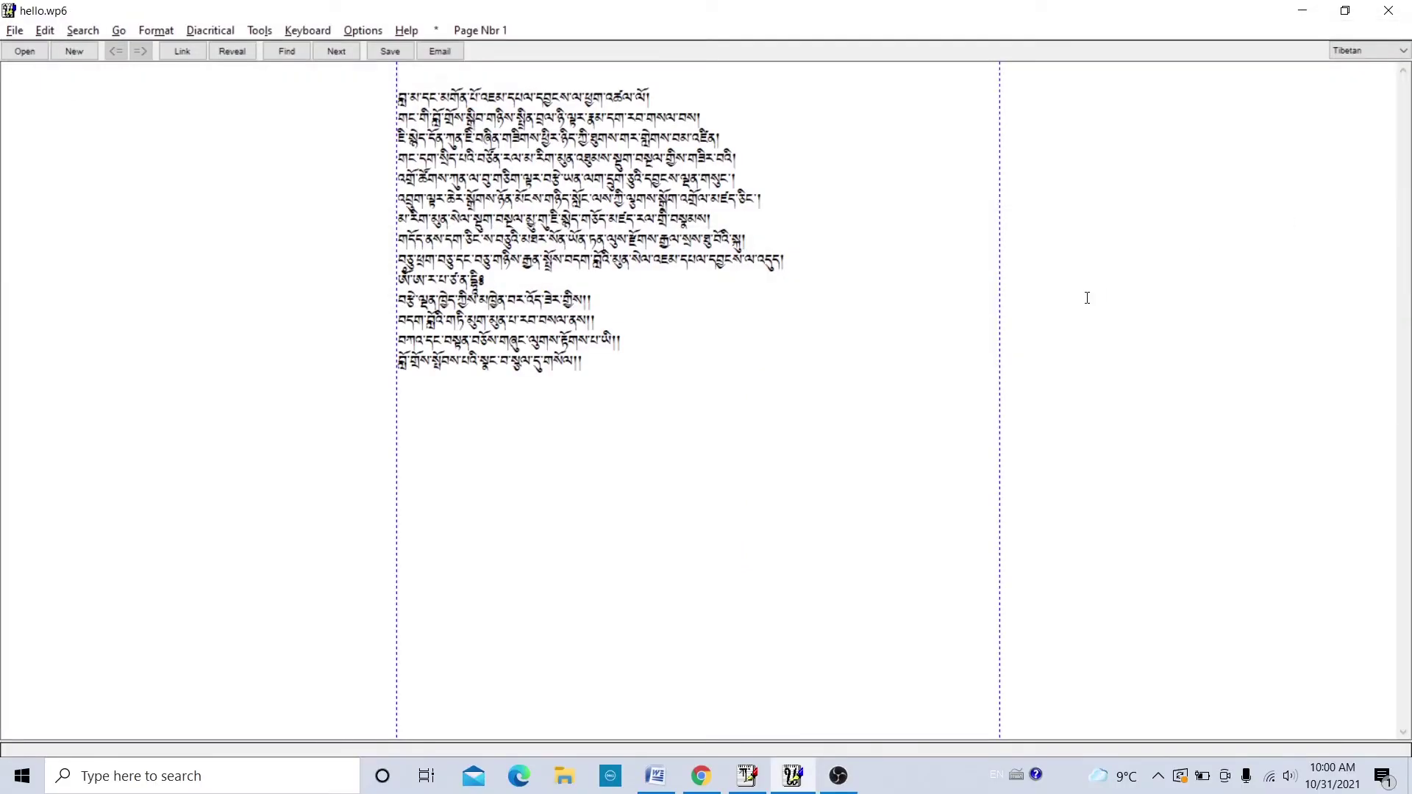
Switch back to the TibetanAnsi editor and delete all the pasted text from the new file.
{"action": "key", "text": "alt+Tab"}
{"action": "key", "text": "alt+Tab"}
{"action": "key", "text": "alt+Tab"}
{"action": "key", "text": "alt+Tab"}
{"action": "key", "text": "alt+Tab"}
{"action": "key", "text": "alt+Tab"}
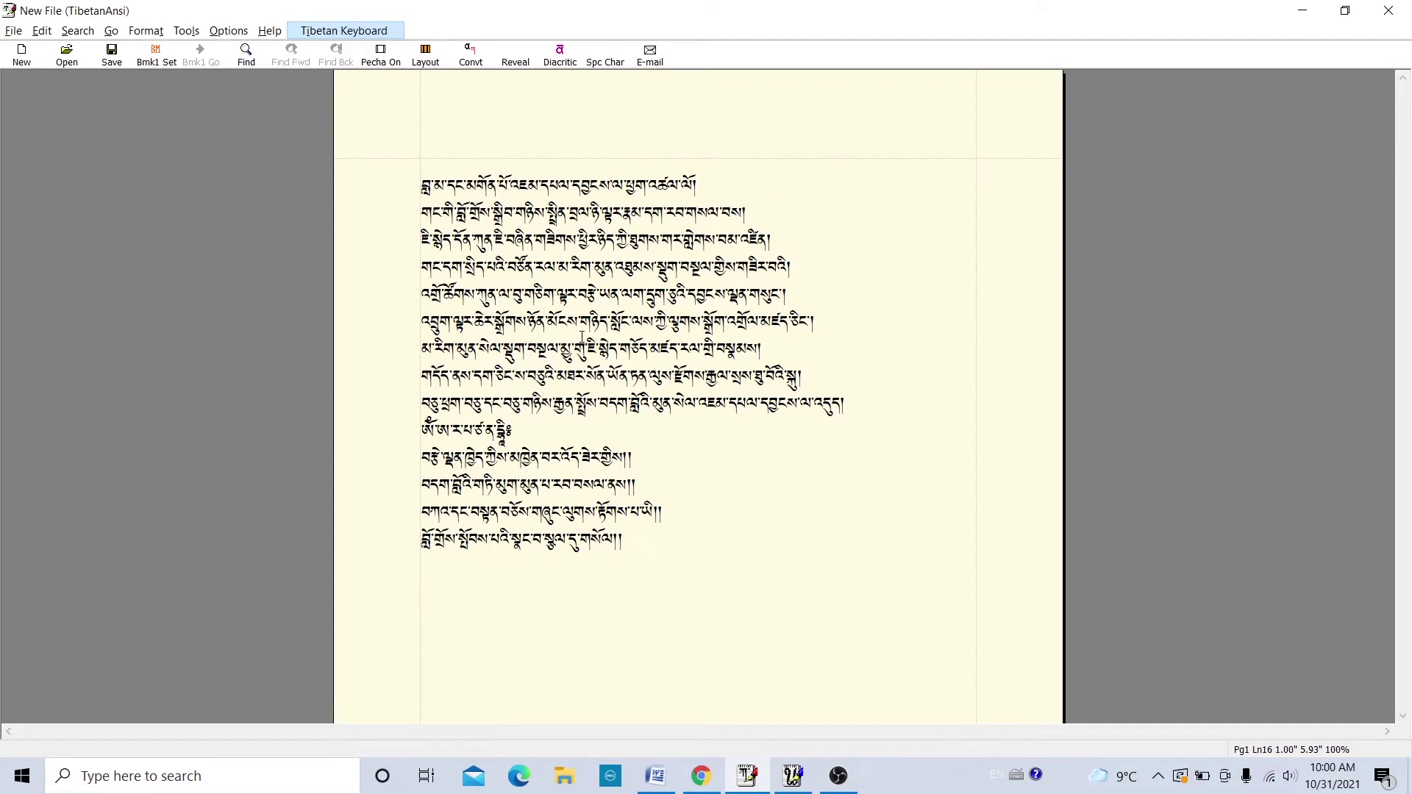
{"action": "key", "text": "ctrl+a"}
{"action": "key", "text": "Delete"}
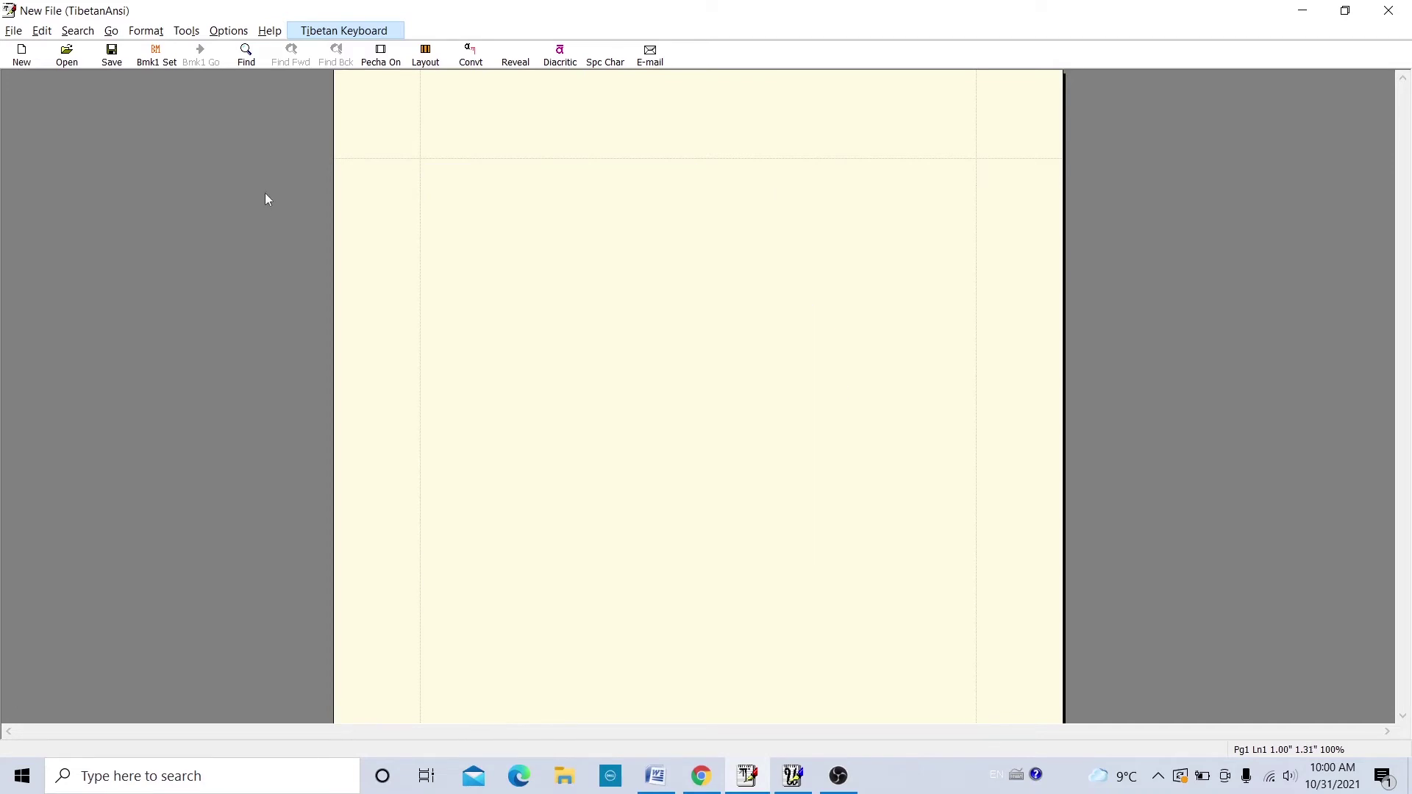
Open hello.wp6 without saving the new file, importing it as WordPerfect for DOS with the TibetanANSI font definition.
{"action": "left_click", "coordinate": [15, 31]}
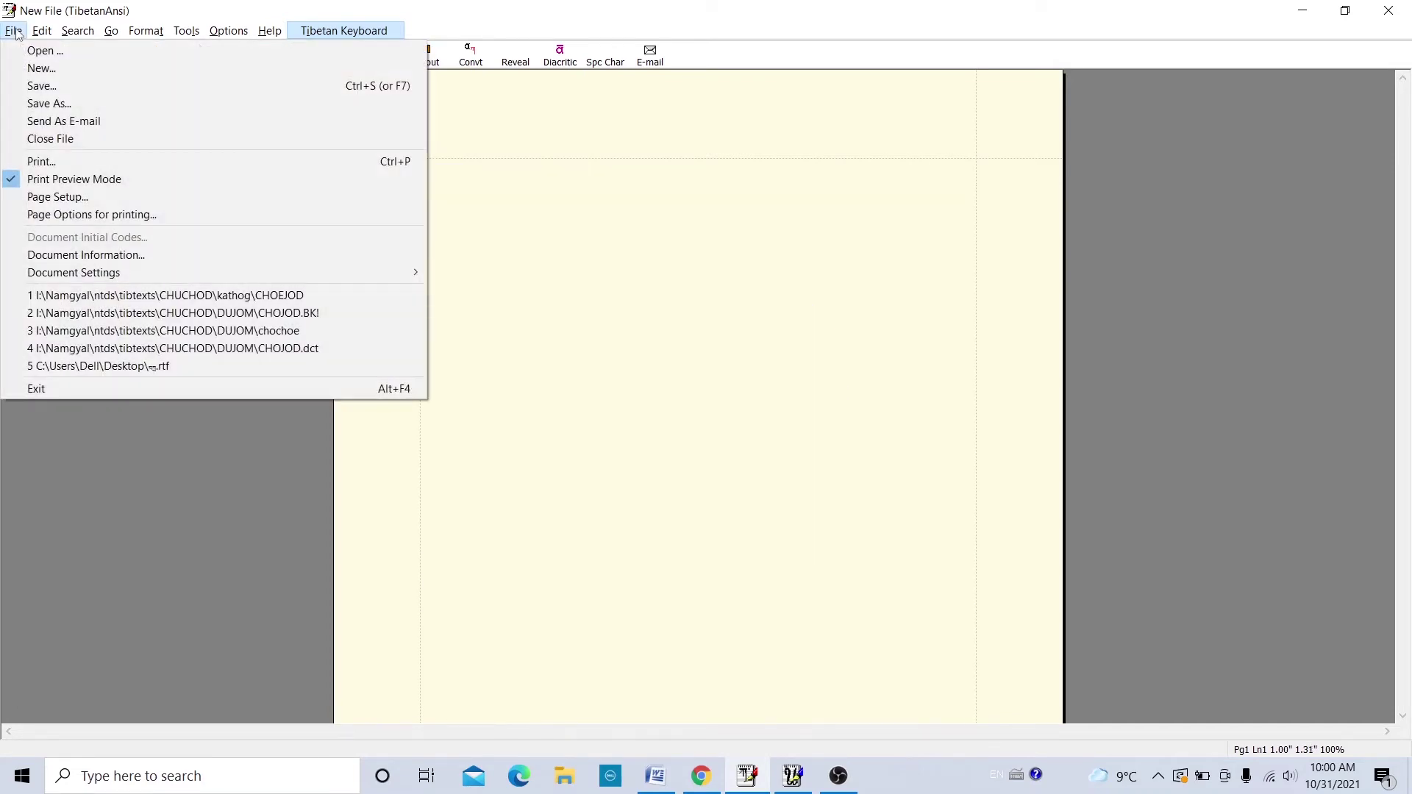
{"action": "left_click", "coordinate": [35, 50]}
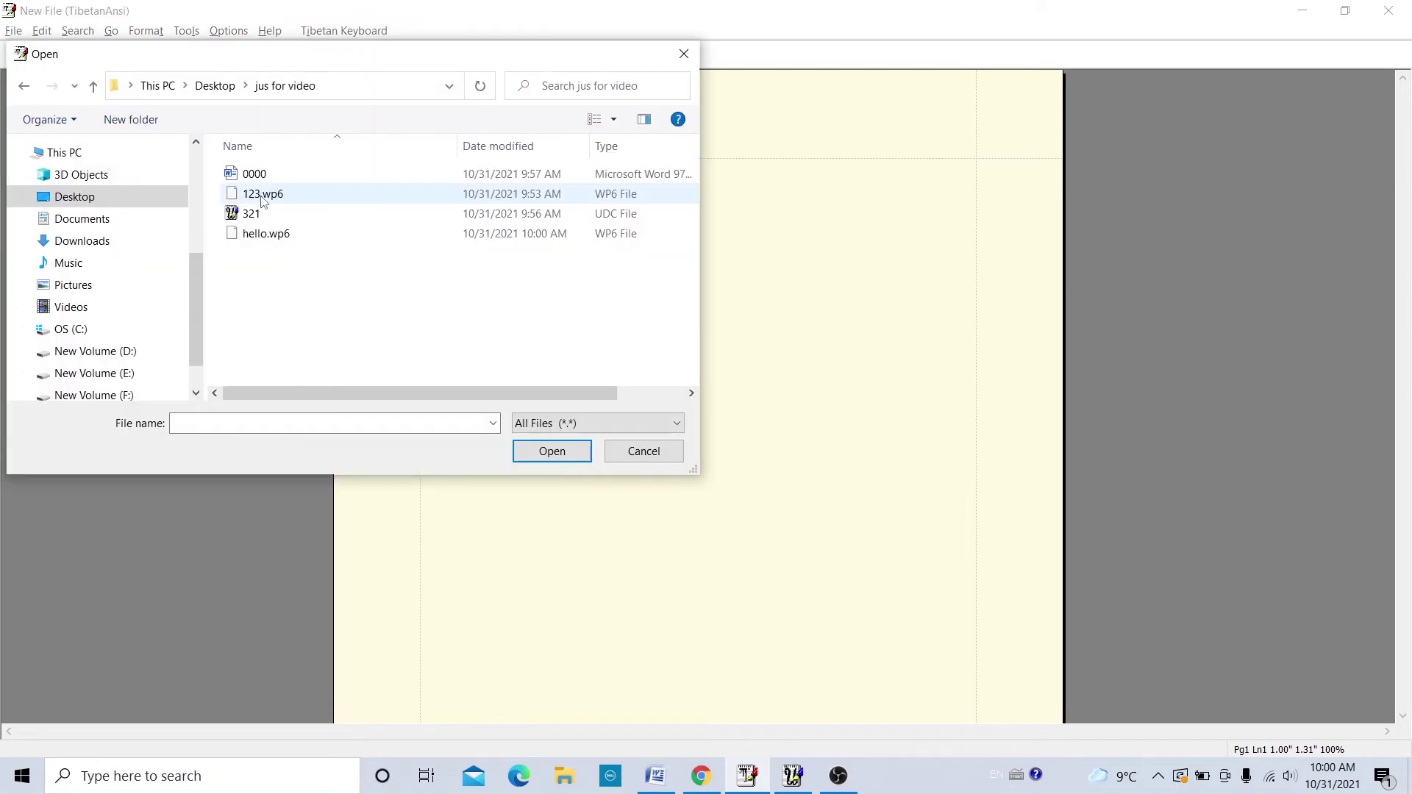
{"action": "left_click", "coordinate": [259, 235]}
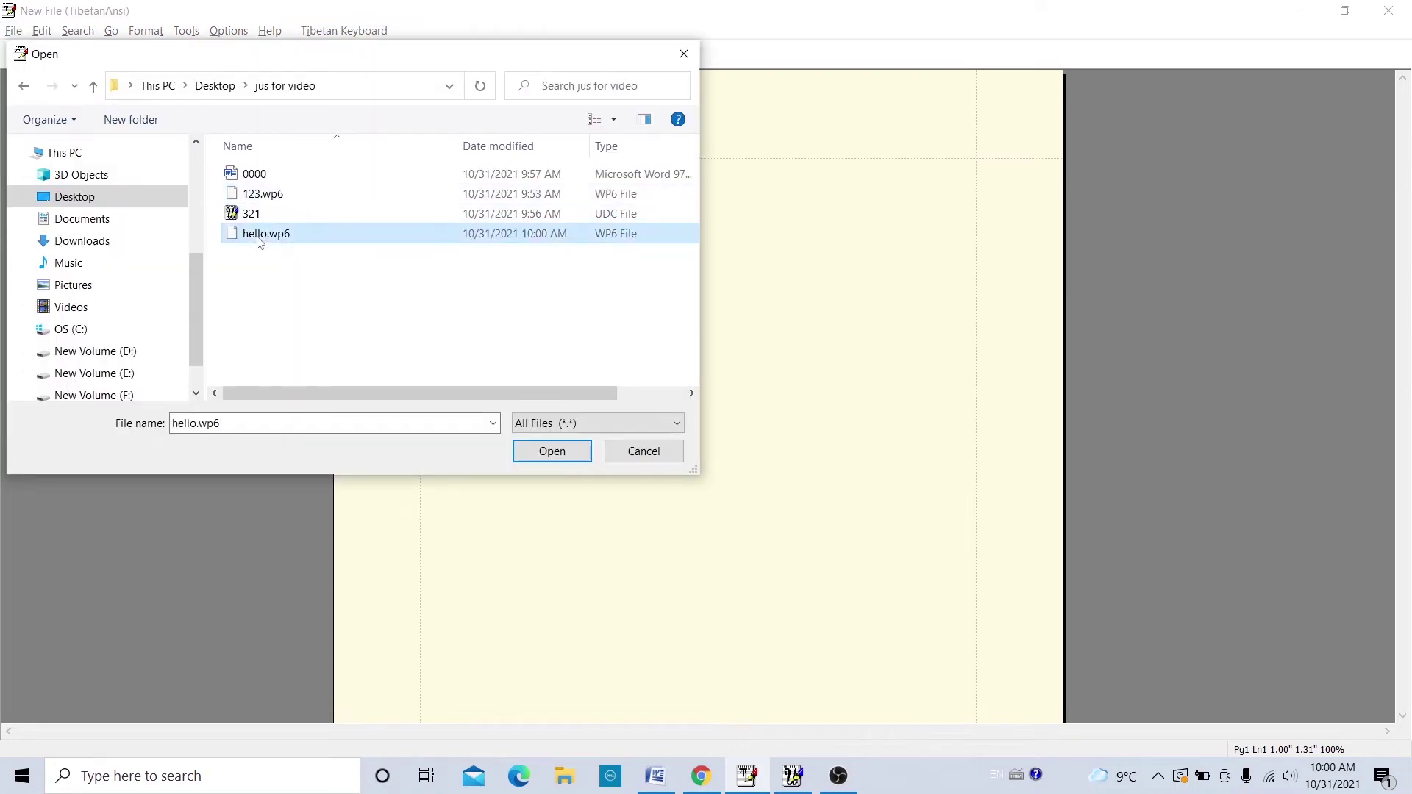
{"action": "left_click", "coordinate": [552, 453]}
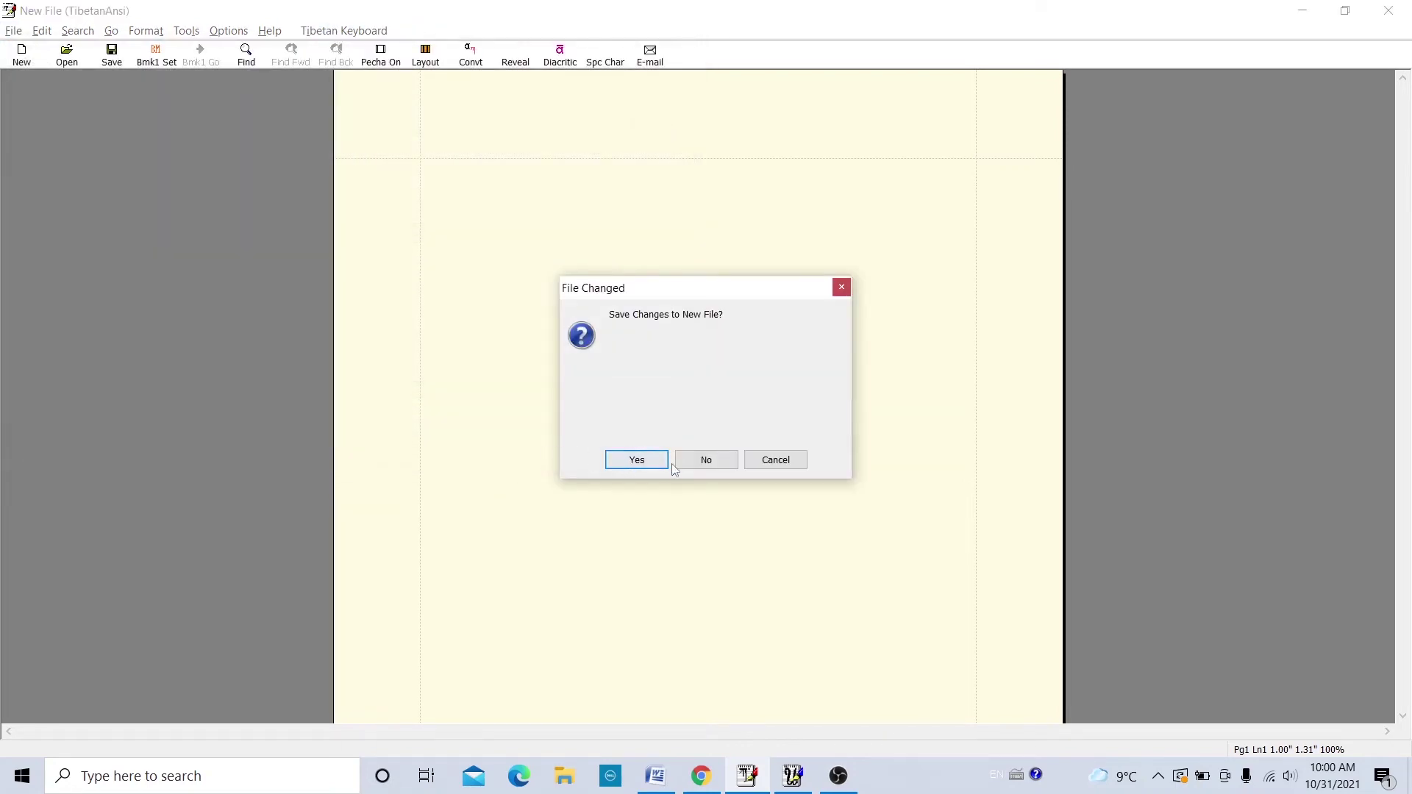
{"action": "left_click", "coordinate": [707, 461]}
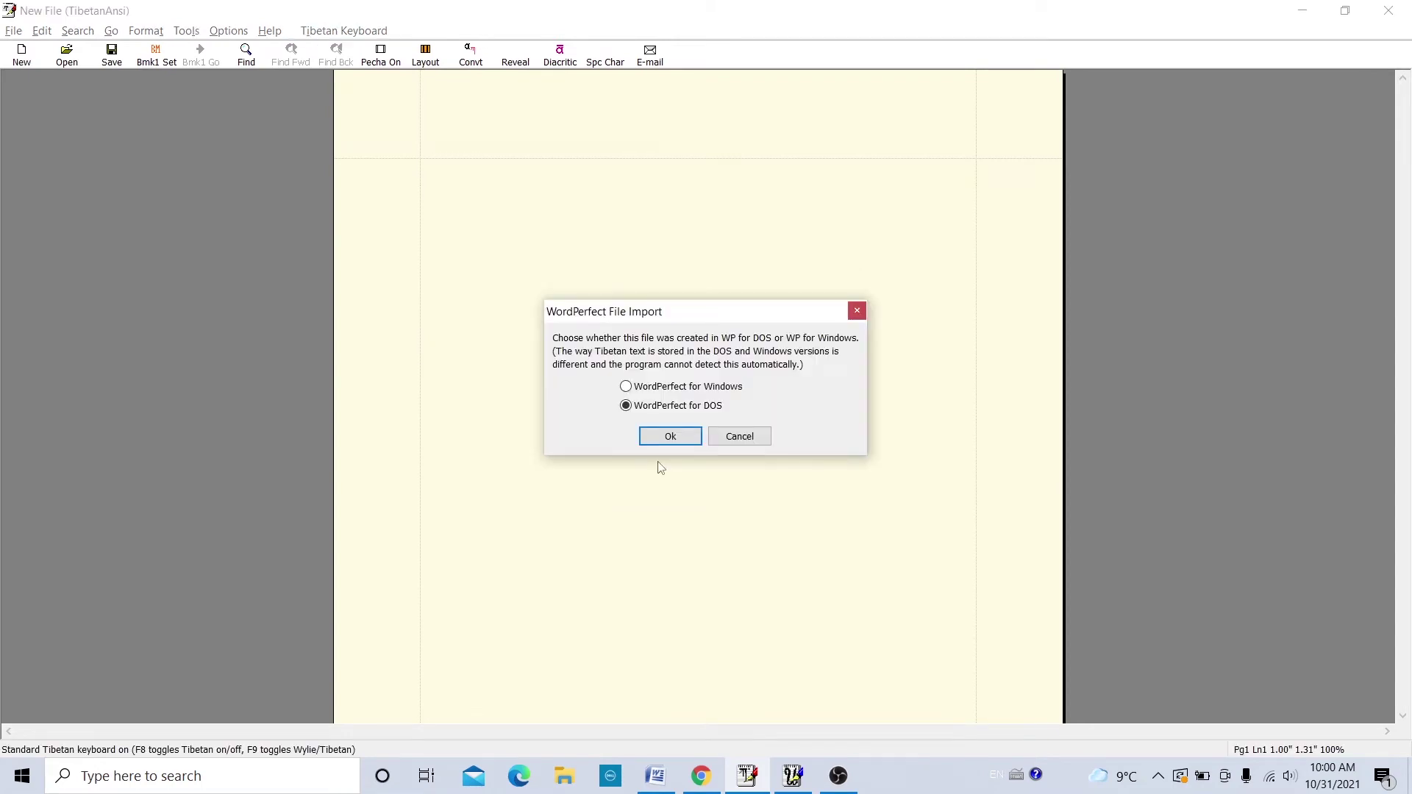
{"action": "left_click", "coordinate": [671, 439]}
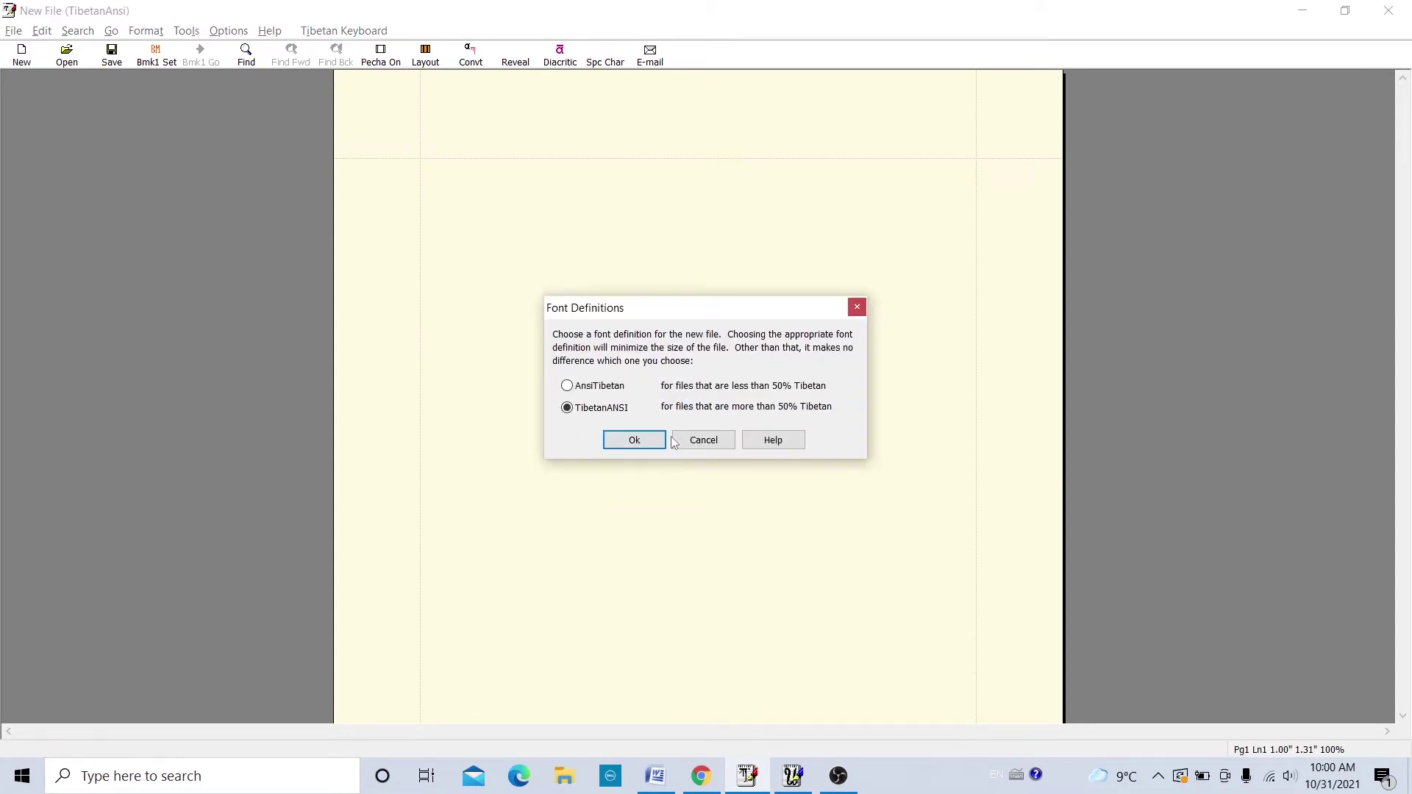
{"action": "left_click", "coordinate": [621, 445]}
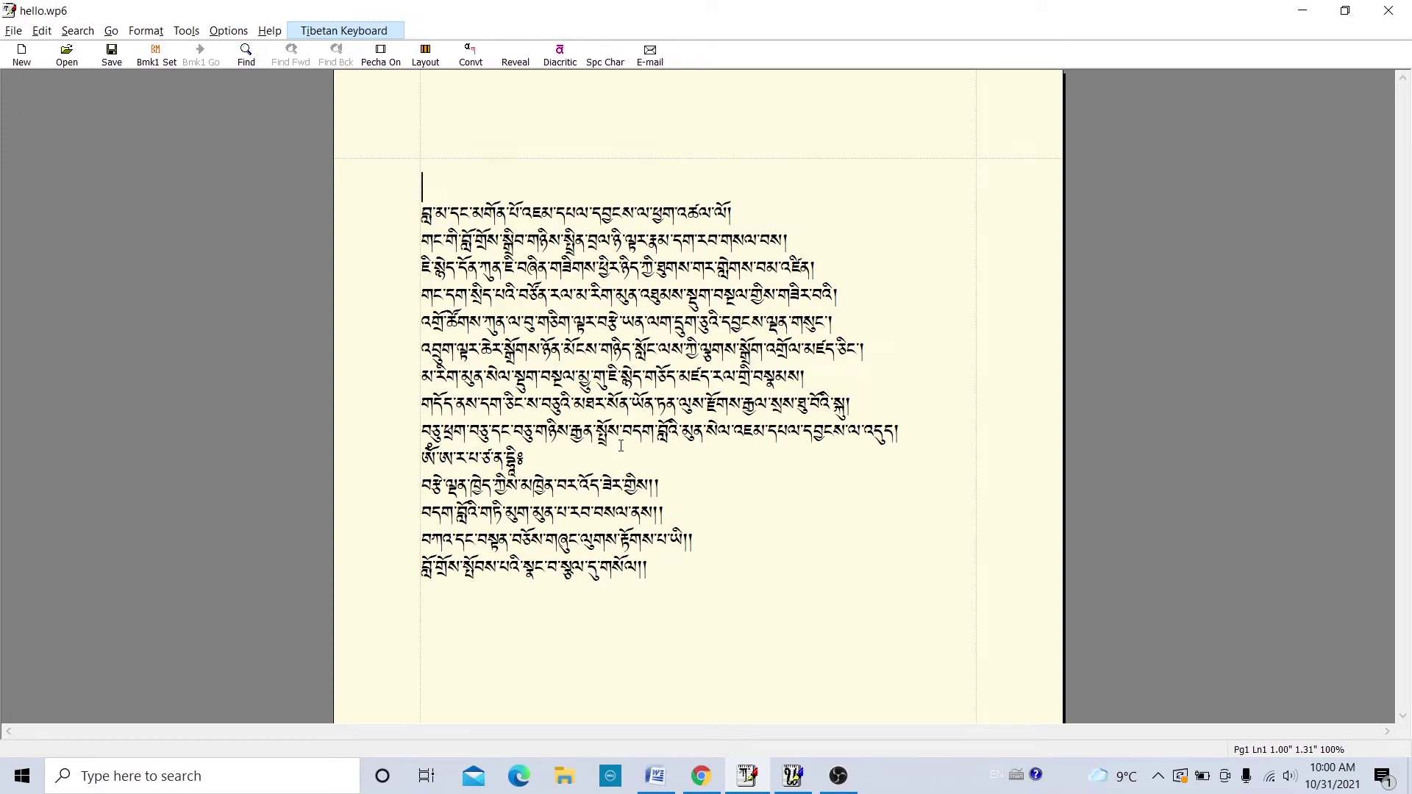
Switch to the Word document, deselect its text and place the cursor at the start of the first line.
{"action": "key", "text": "alt+Tab"}
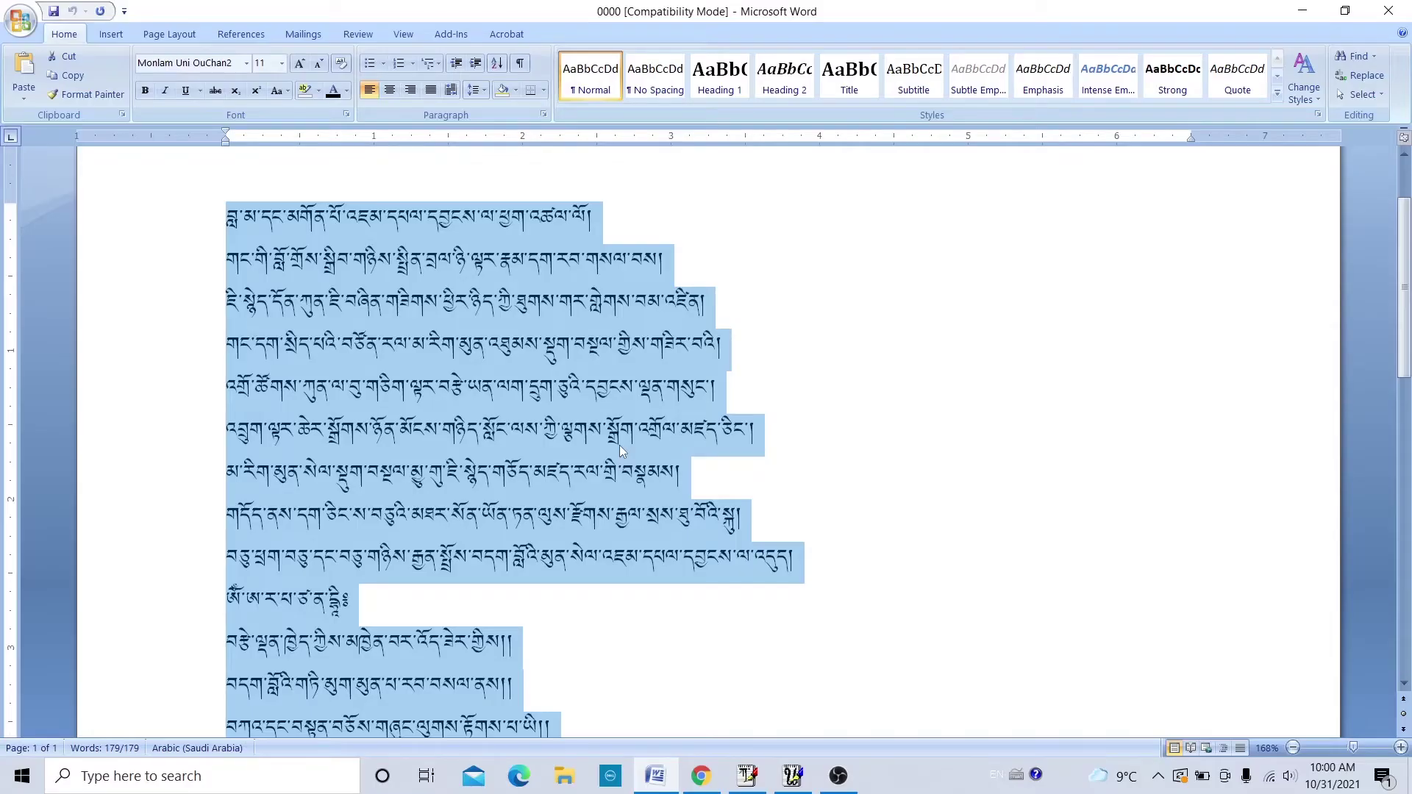
{"action": "left_click", "coordinate": [590, 444]}
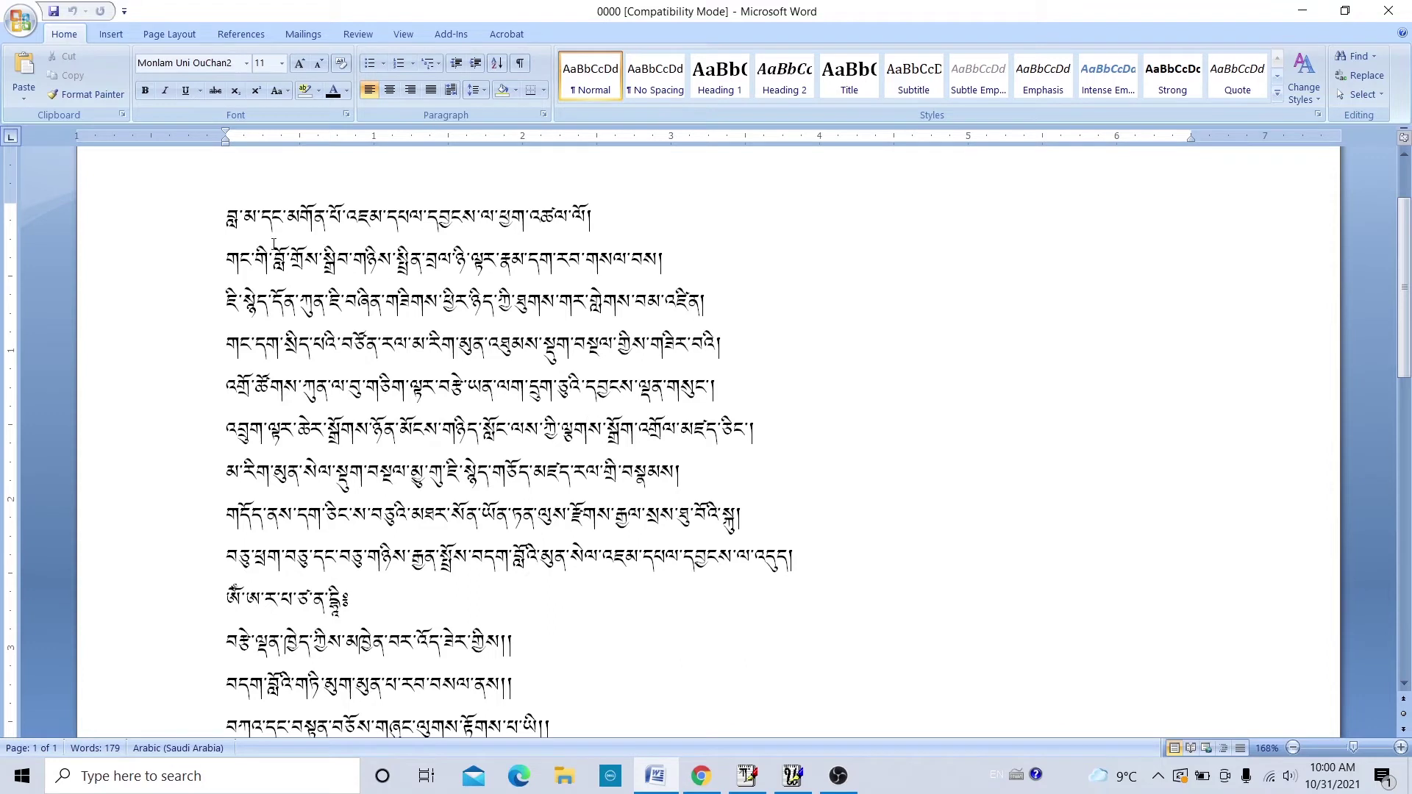
{"action": "left_click", "coordinate": [218, 211]}
Save a copy of the document as 12345 in Rich Text Format in the jus for video folder.
{"action": "left_click", "coordinate": [12, 30]}
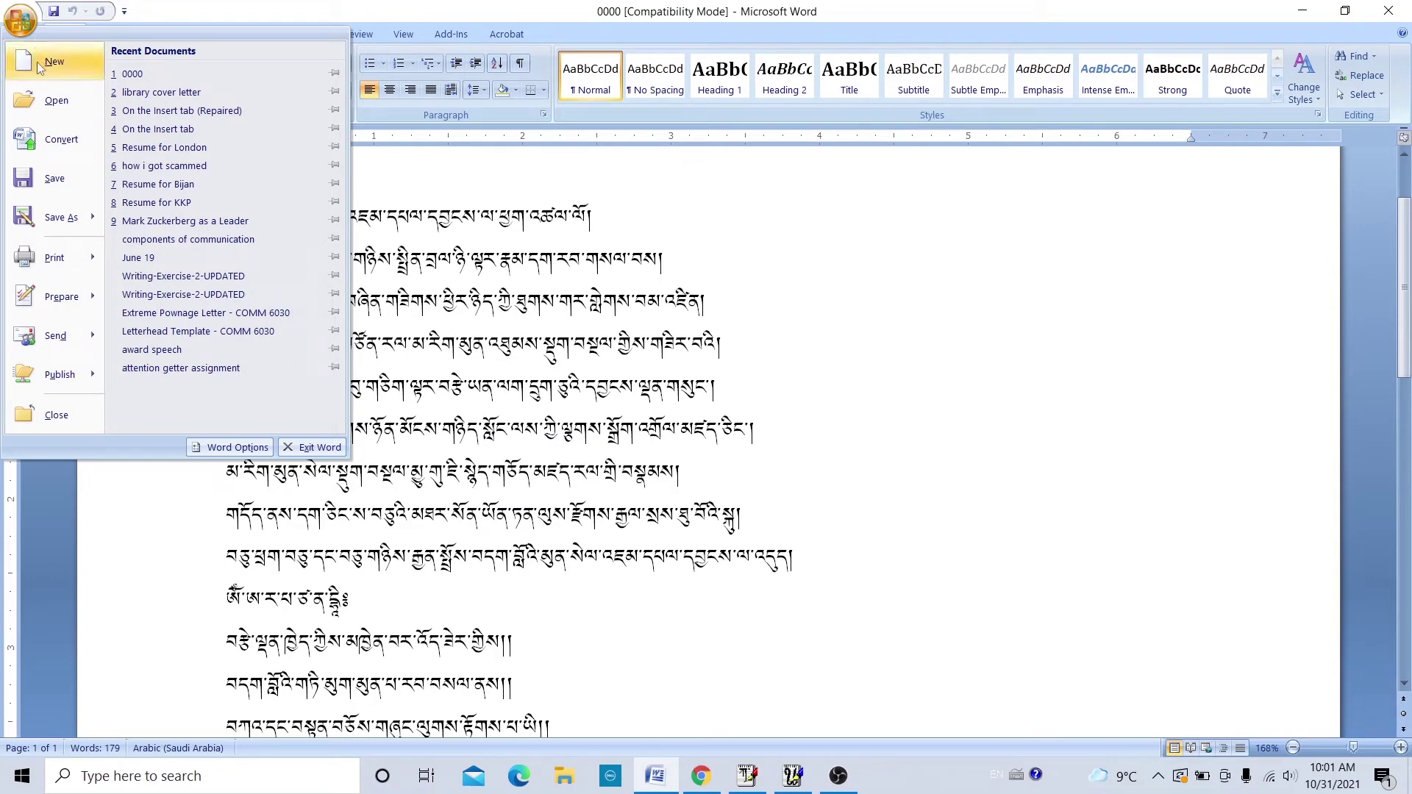
{"action": "left_click", "coordinate": [53, 224]}
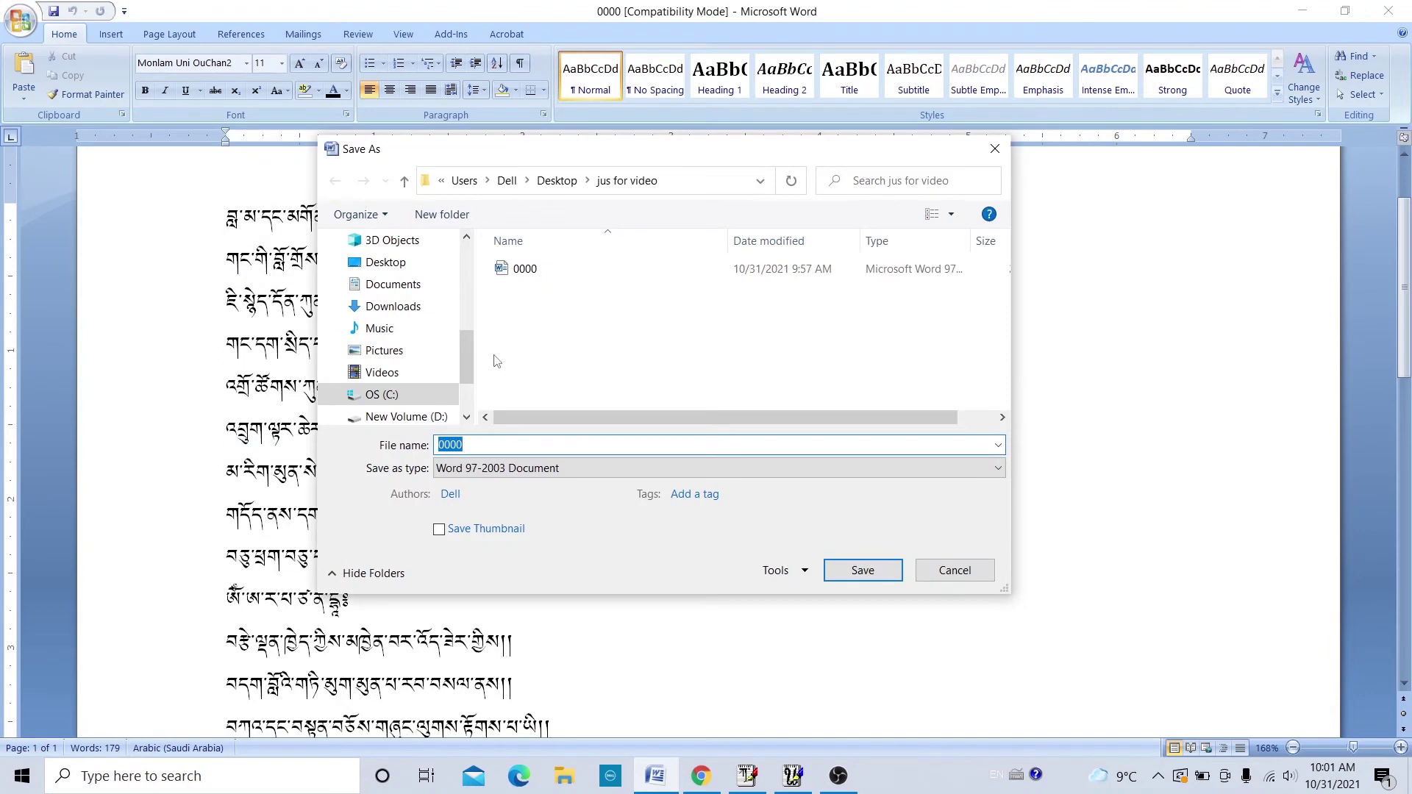
{"action": "left_click", "coordinate": [593, 444]}
{"action": "key", "text": "BackSpace"}
{"action": "key", "text": "BackSpace"}
{"action": "key", "text": "BackSpace"}
{"action": "key", "text": "BackSpace"}
{"action": "type", "text": "1234"}
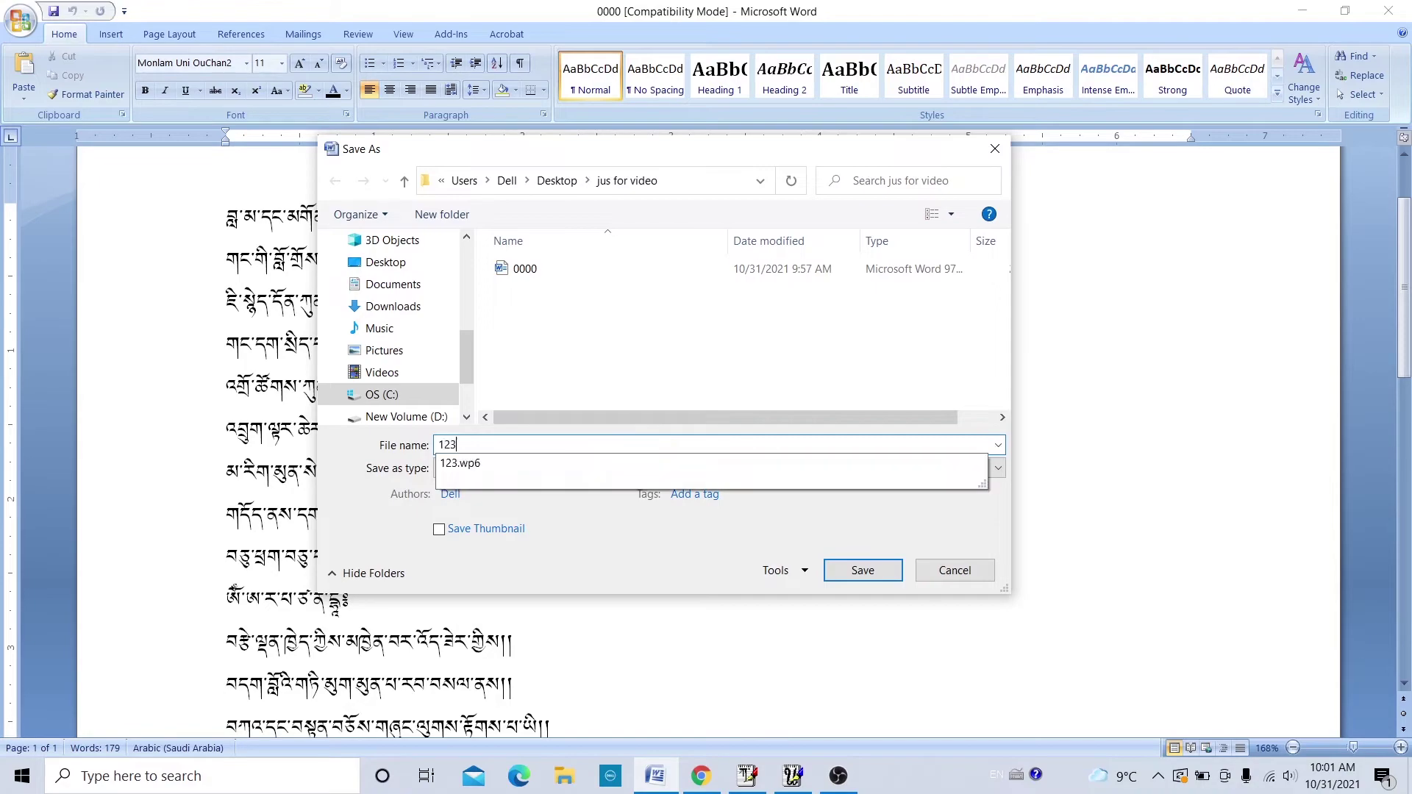
{"action": "type", "text": "5"}
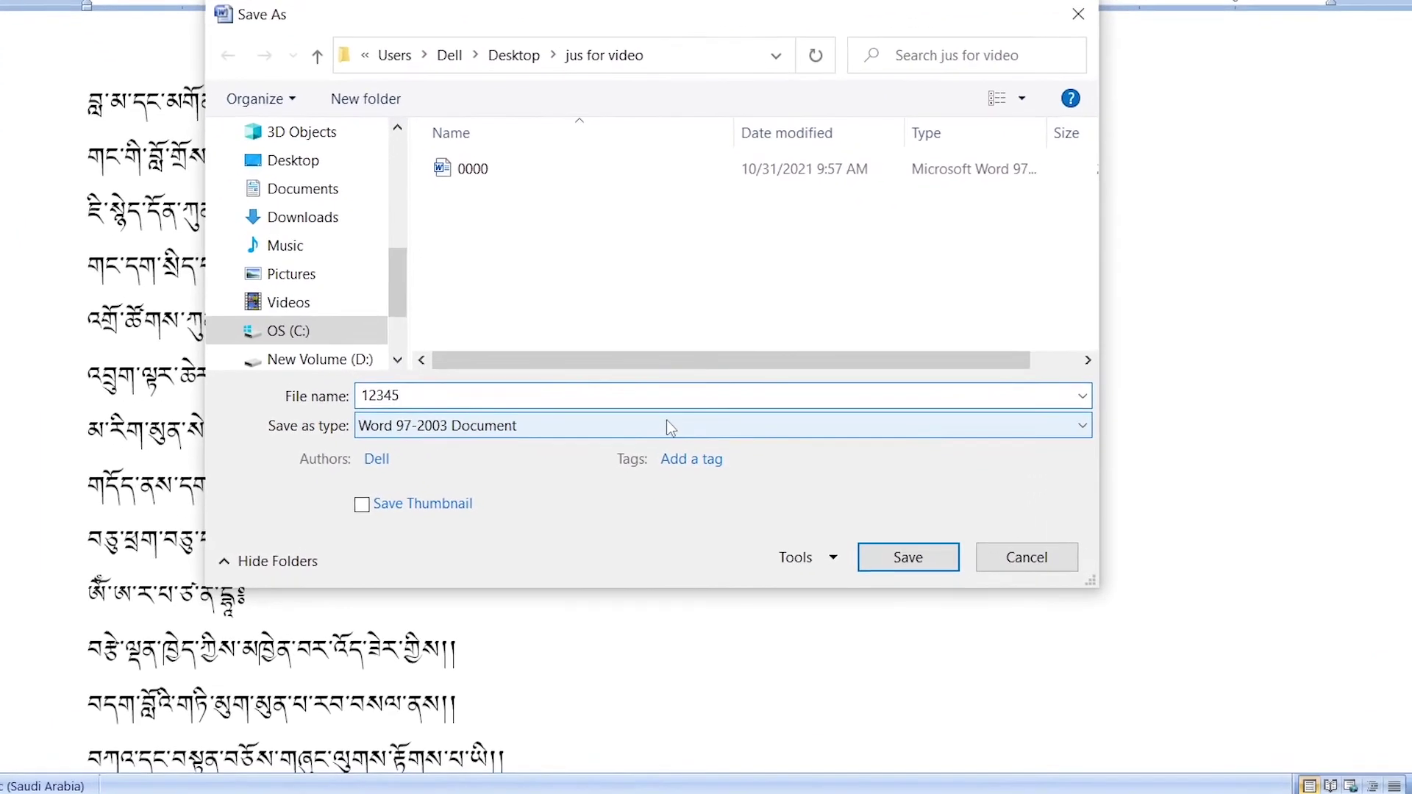
{"action": "left_click", "coordinate": [670, 428]}
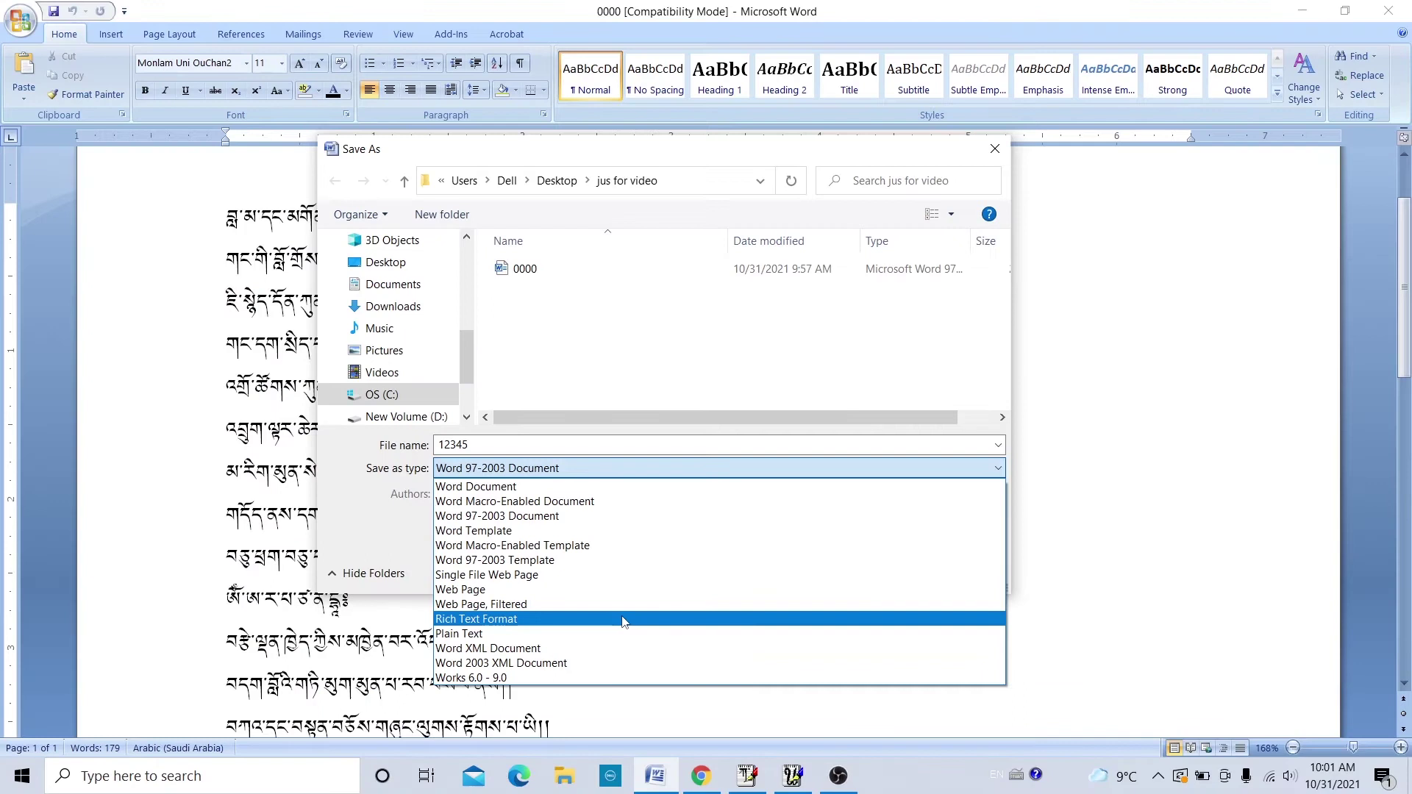
{"action": "left_click", "coordinate": [540, 625]}
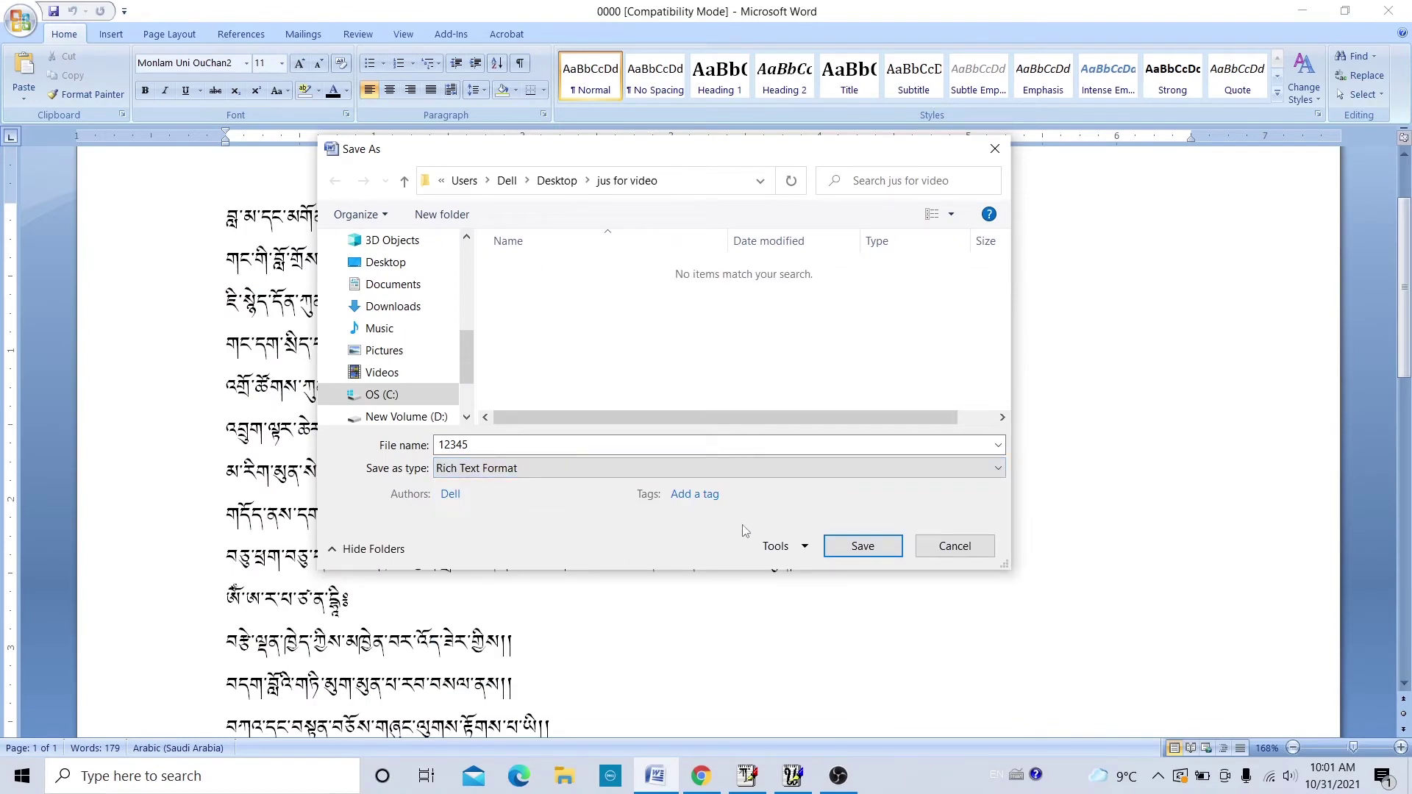
{"action": "left_click", "coordinate": [856, 551]}
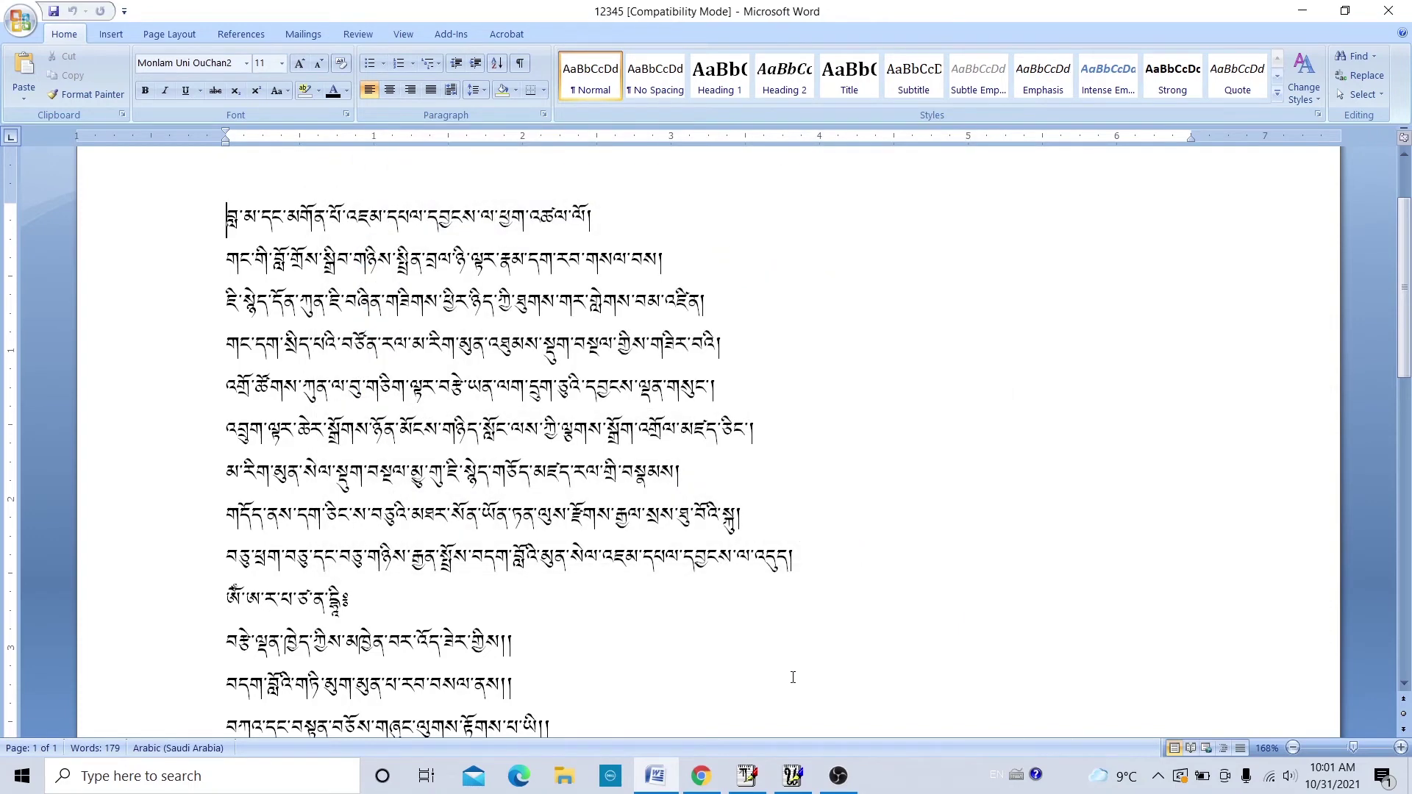
Switch to Unicode Document Processor and delete all the text in hello.wp6.
{"action": "left_click", "coordinate": [793, 776]}
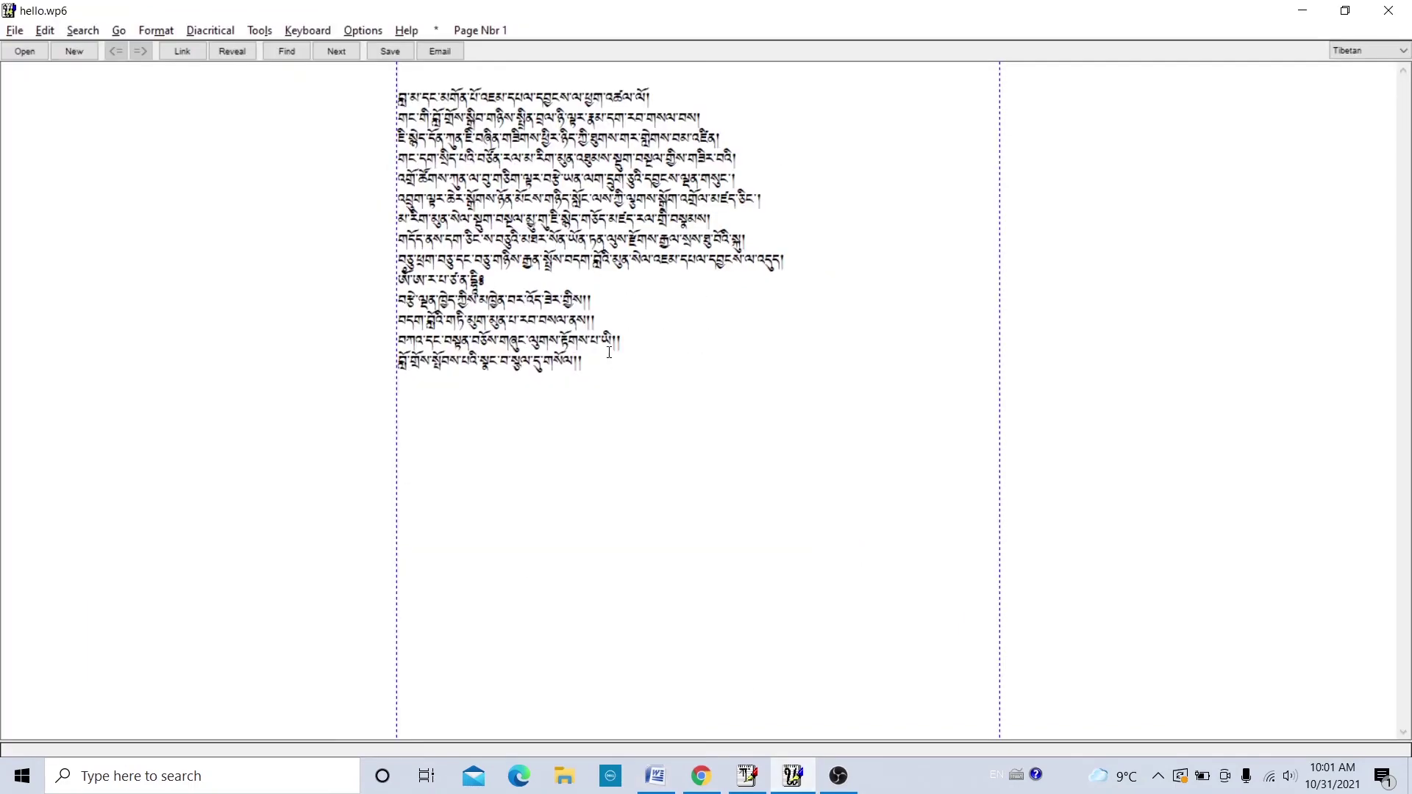
{"action": "key", "text": "ctrl+a"}
{"action": "key", "text": "Delete"}
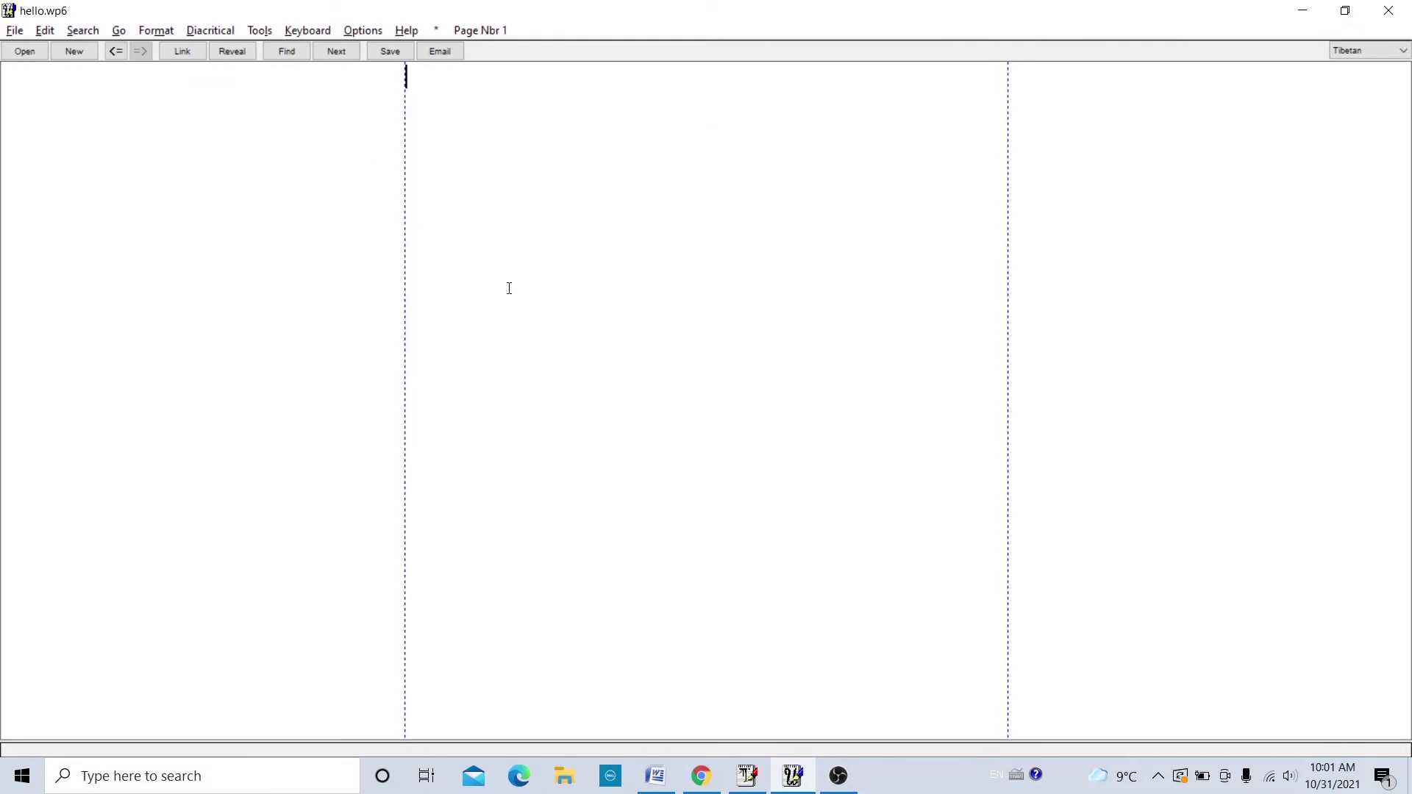
Open 12345.rtf from the jus for video folder, discarding the changes to hello.wp6.
{"action": "left_click", "coordinate": [28, 55]}
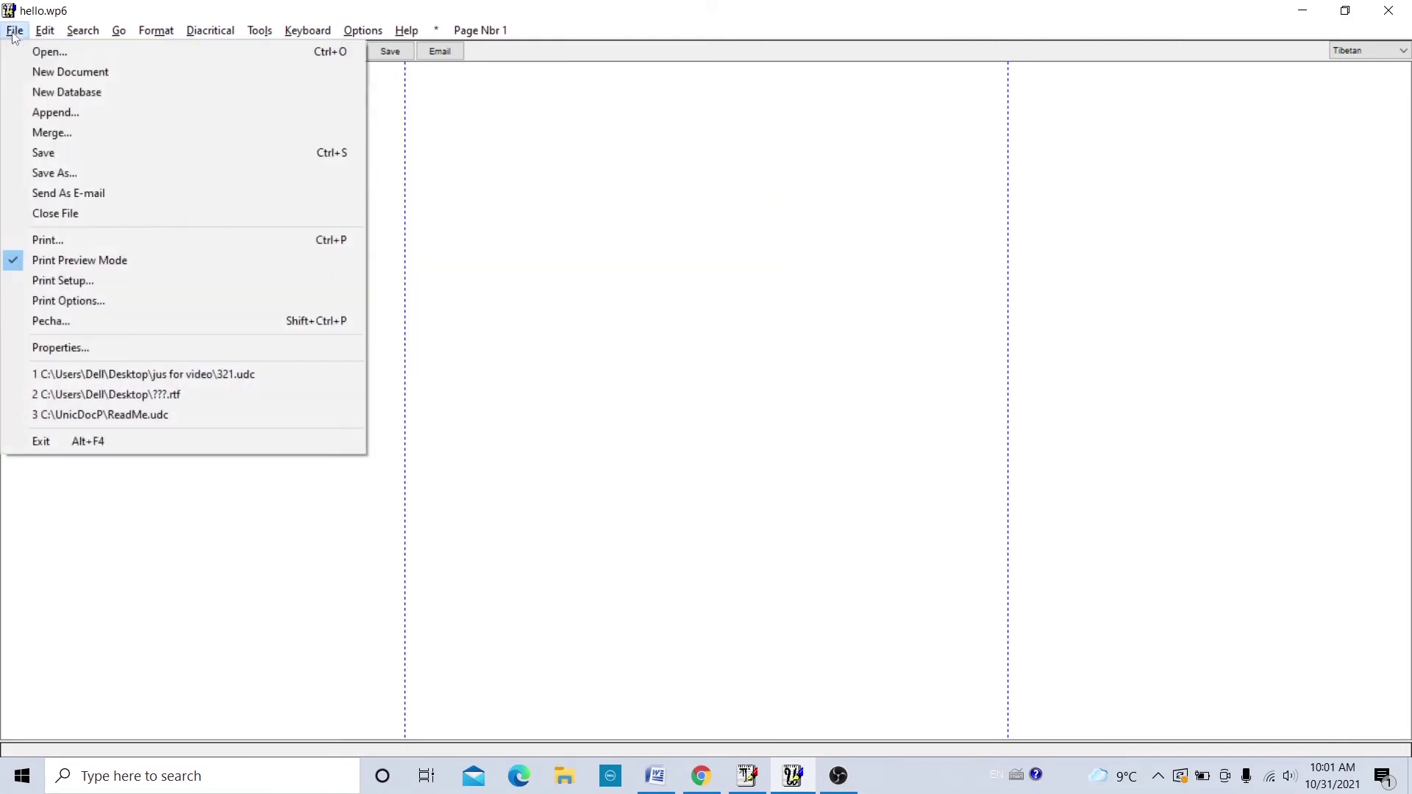
{"action": "left_click", "coordinate": [37, 56]}
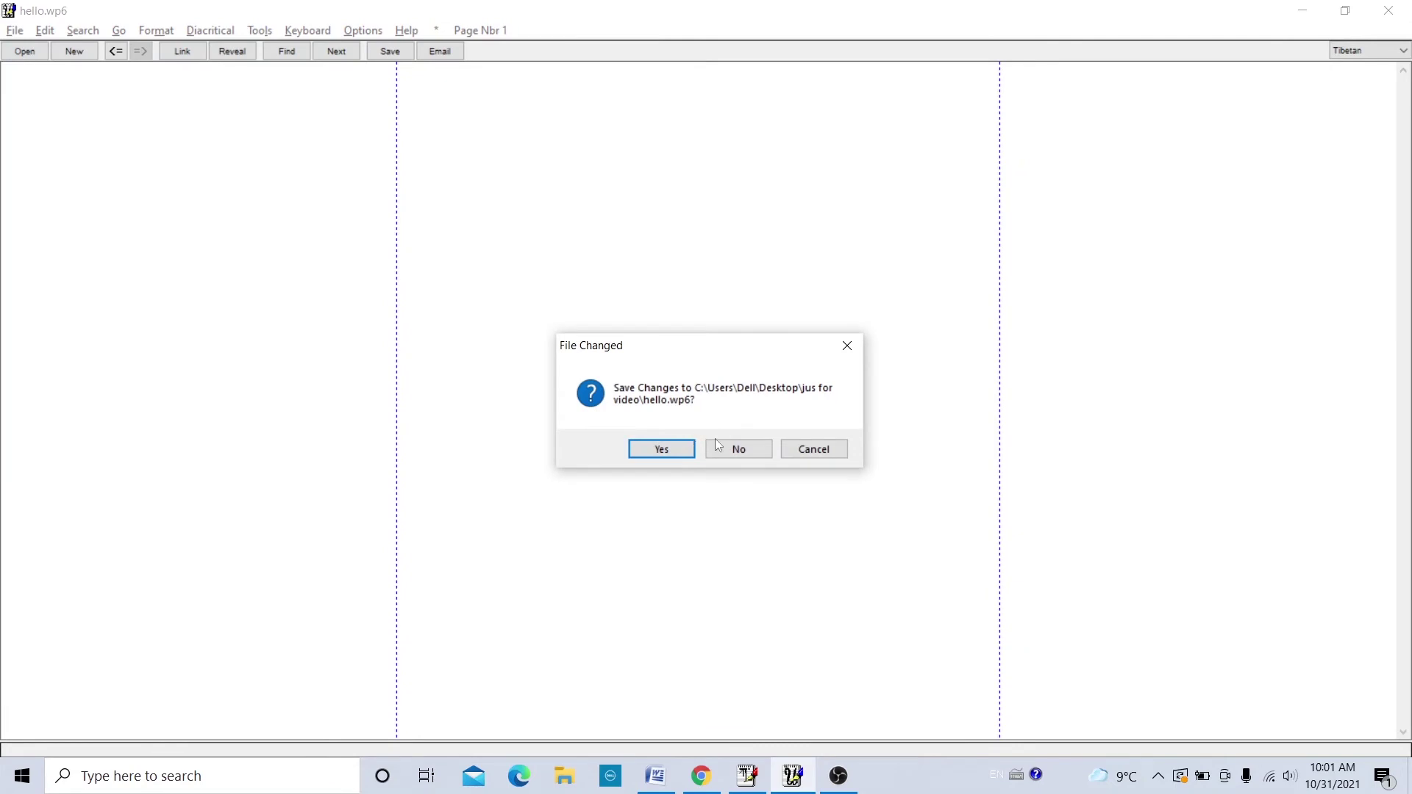
{"action": "left_click", "coordinate": [737, 447]}
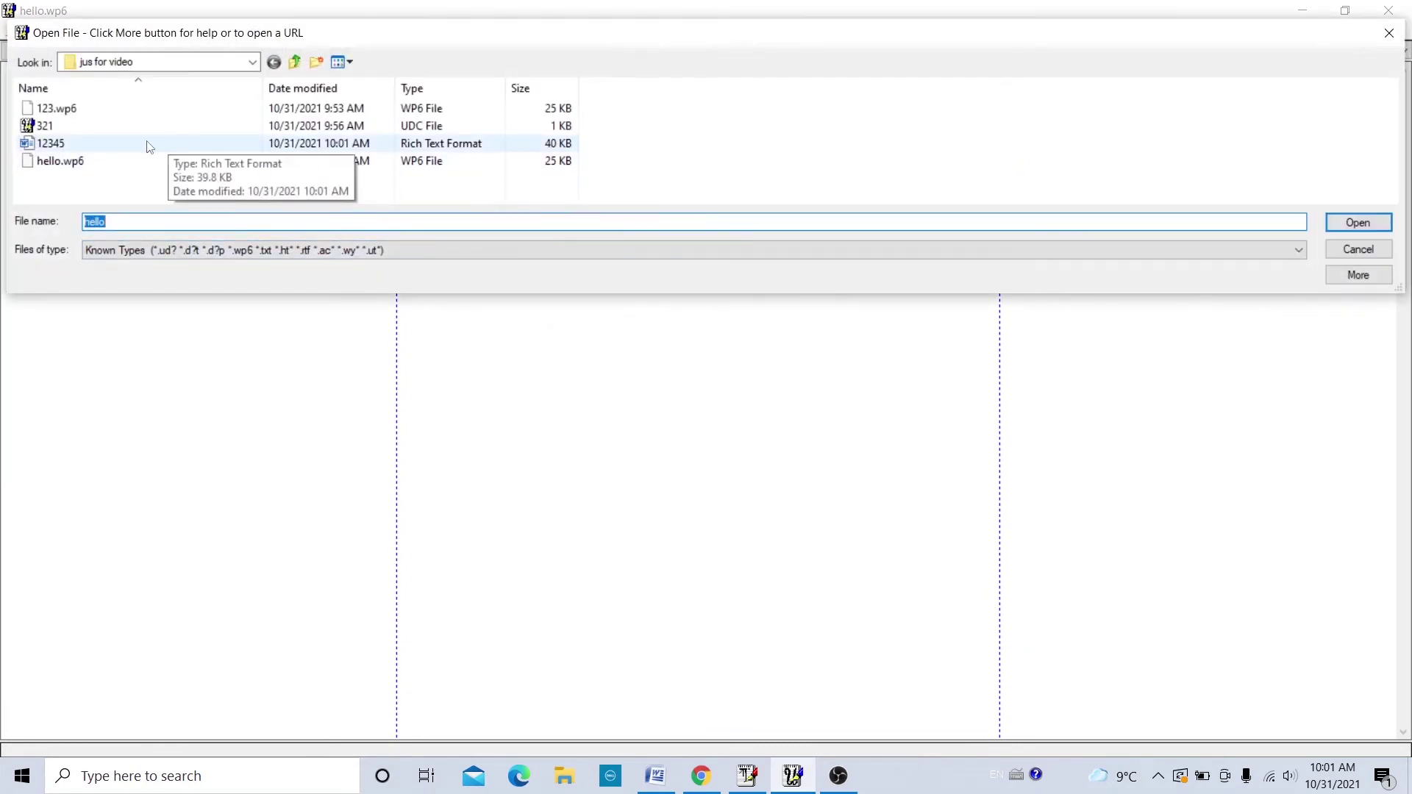
{"action": "double_click", "coordinate": [150, 145]}
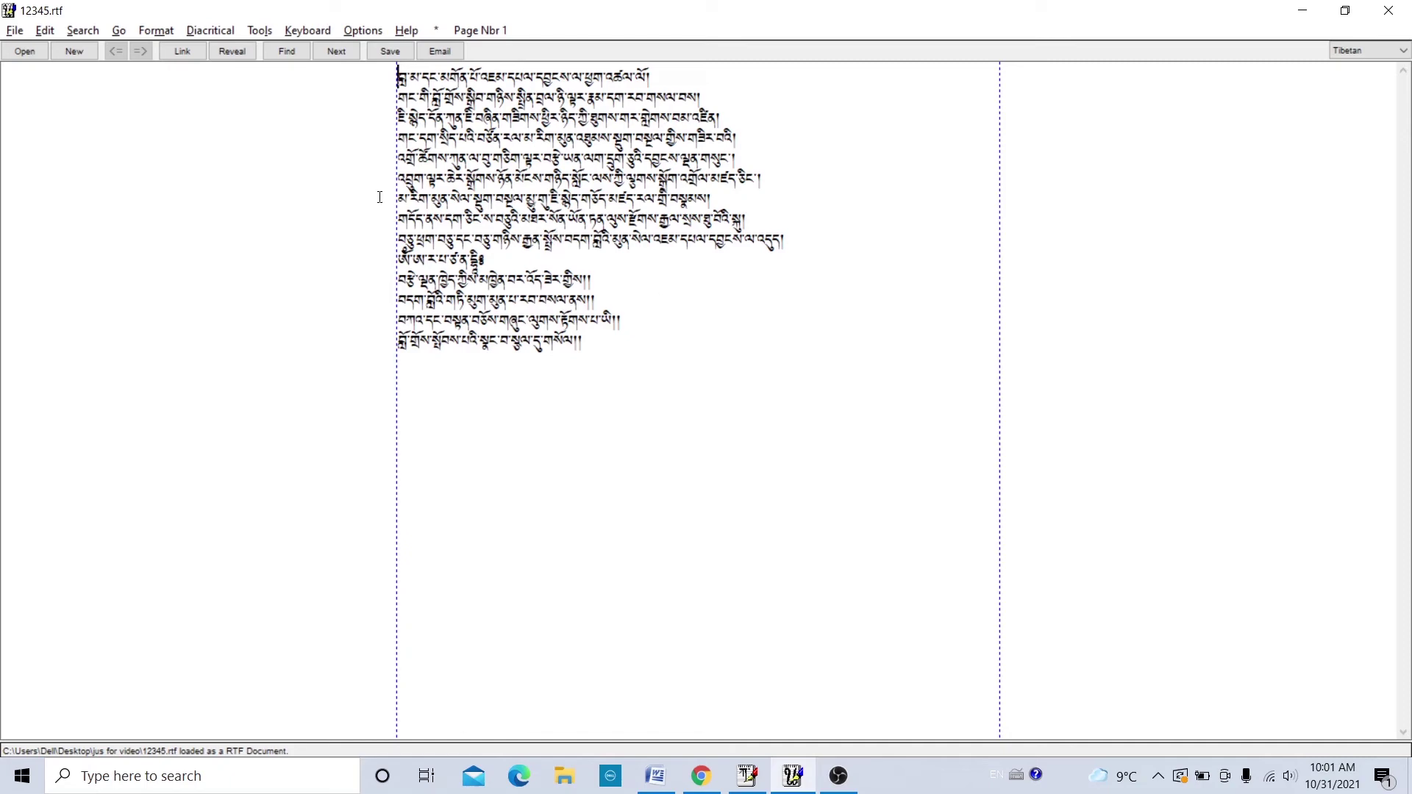
Review the file types available for saving a copy of 12345.rtf, and leave without saving.
{"action": "left_click", "coordinate": [16, 32]}
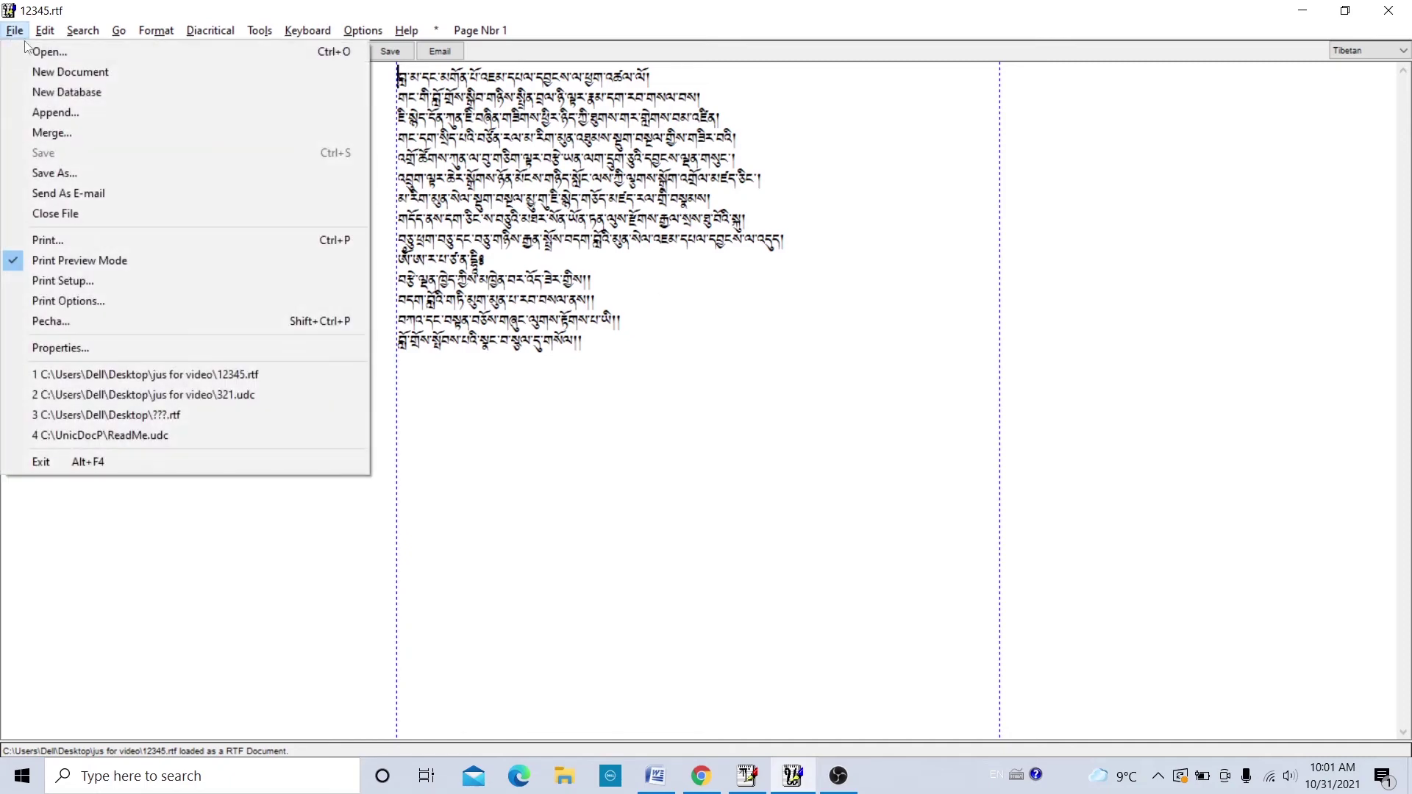
{"action": "left_click", "coordinate": [72, 174]}
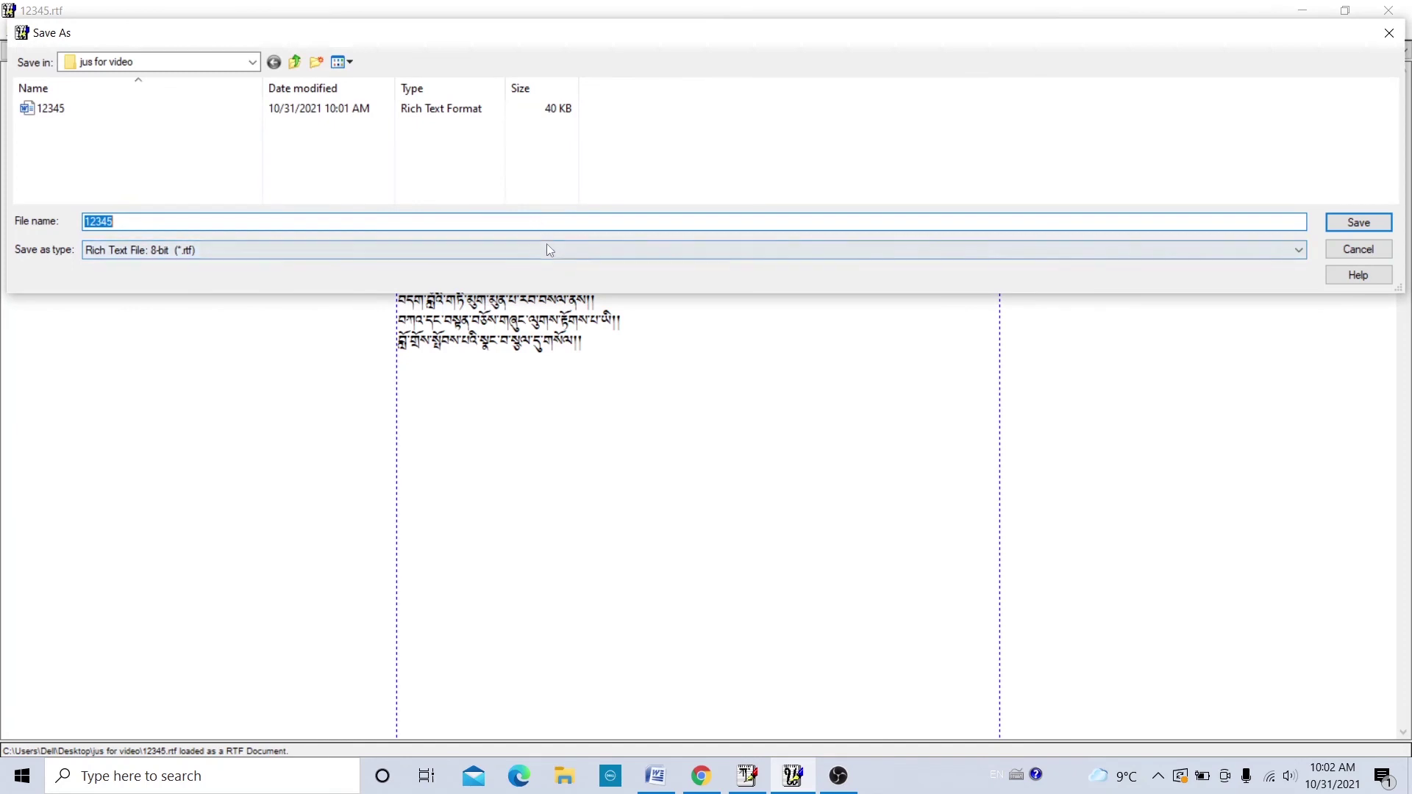
{"action": "left_click", "coordinate": [548, 246]}
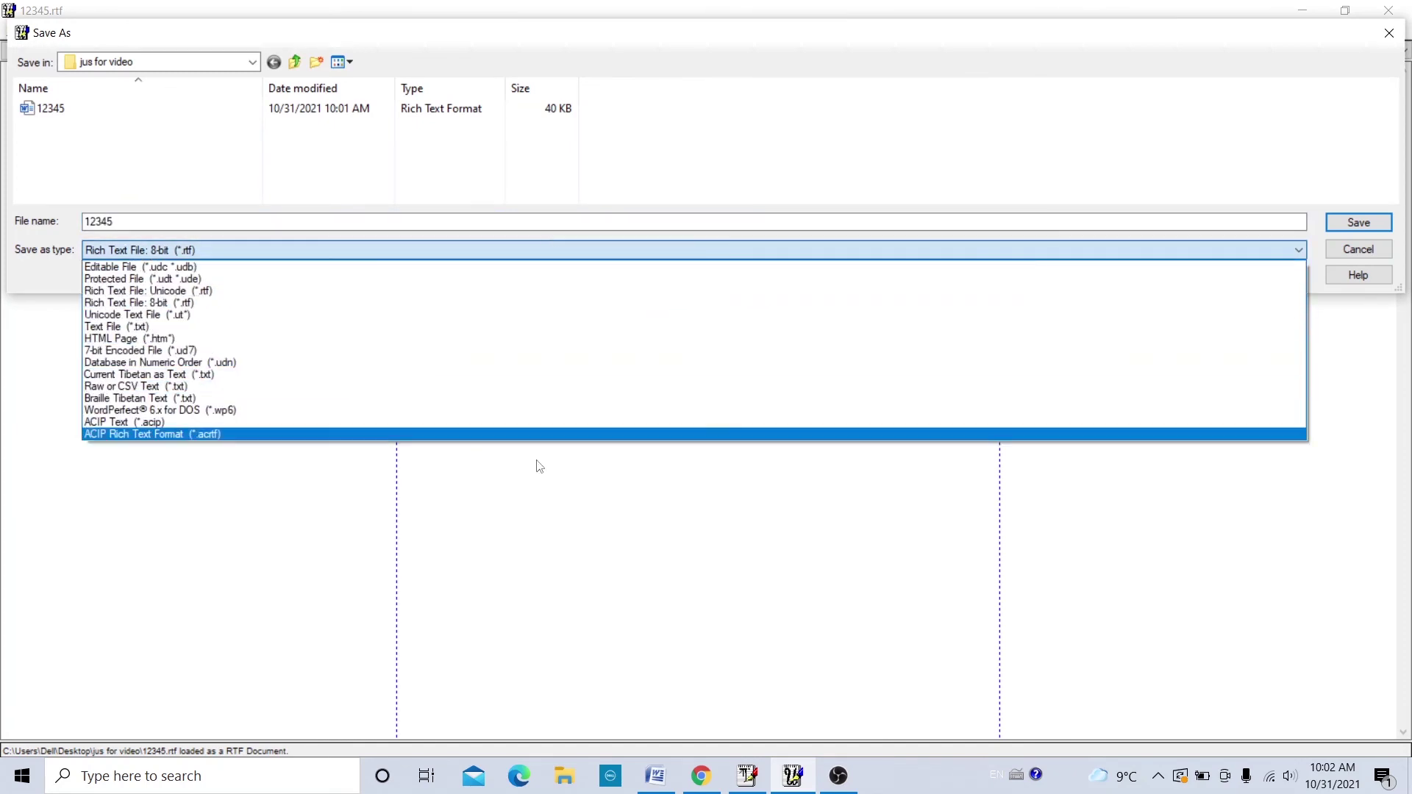
{"action": "left_click", "coordinate": [714, 566]}
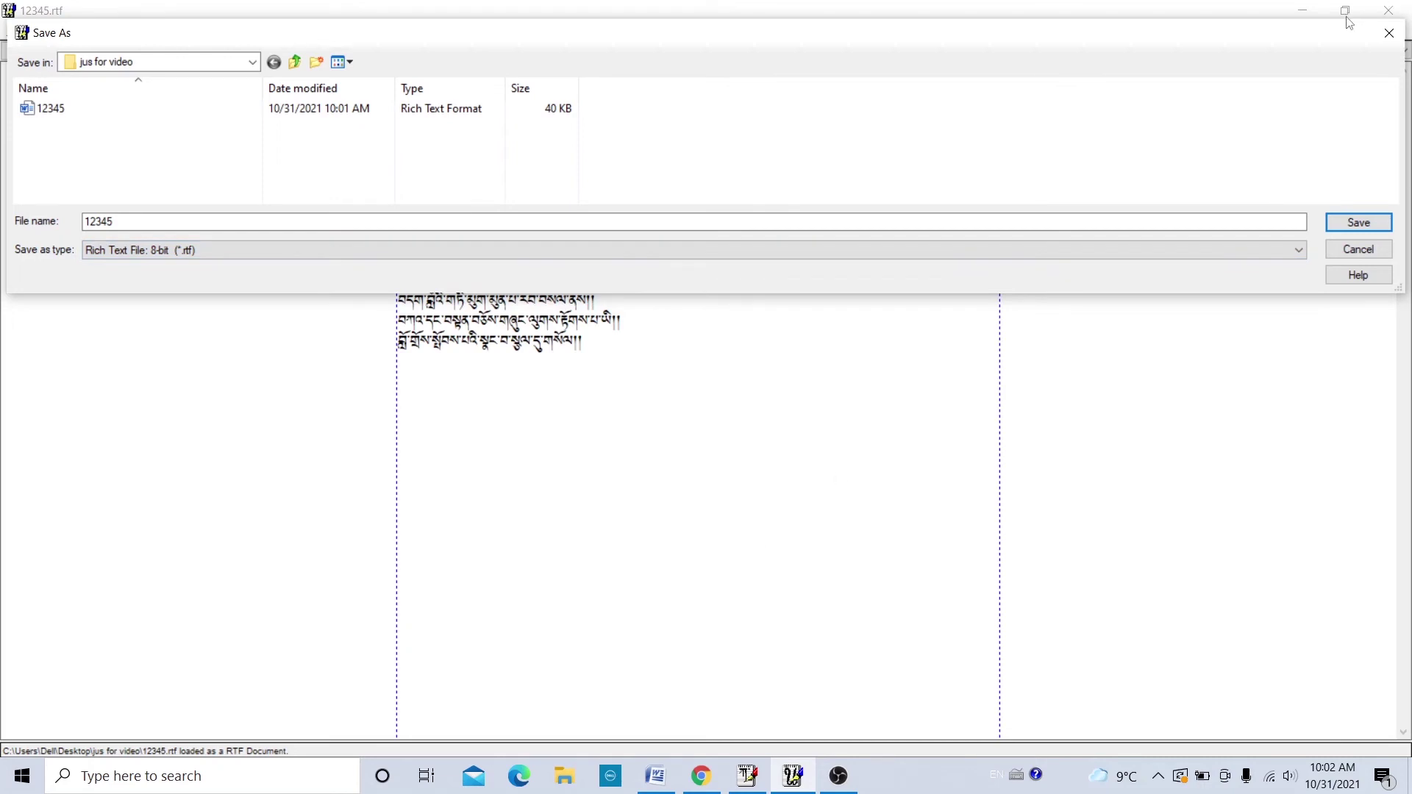
{"action": "left_click", "coordinate": [1390, 32]}
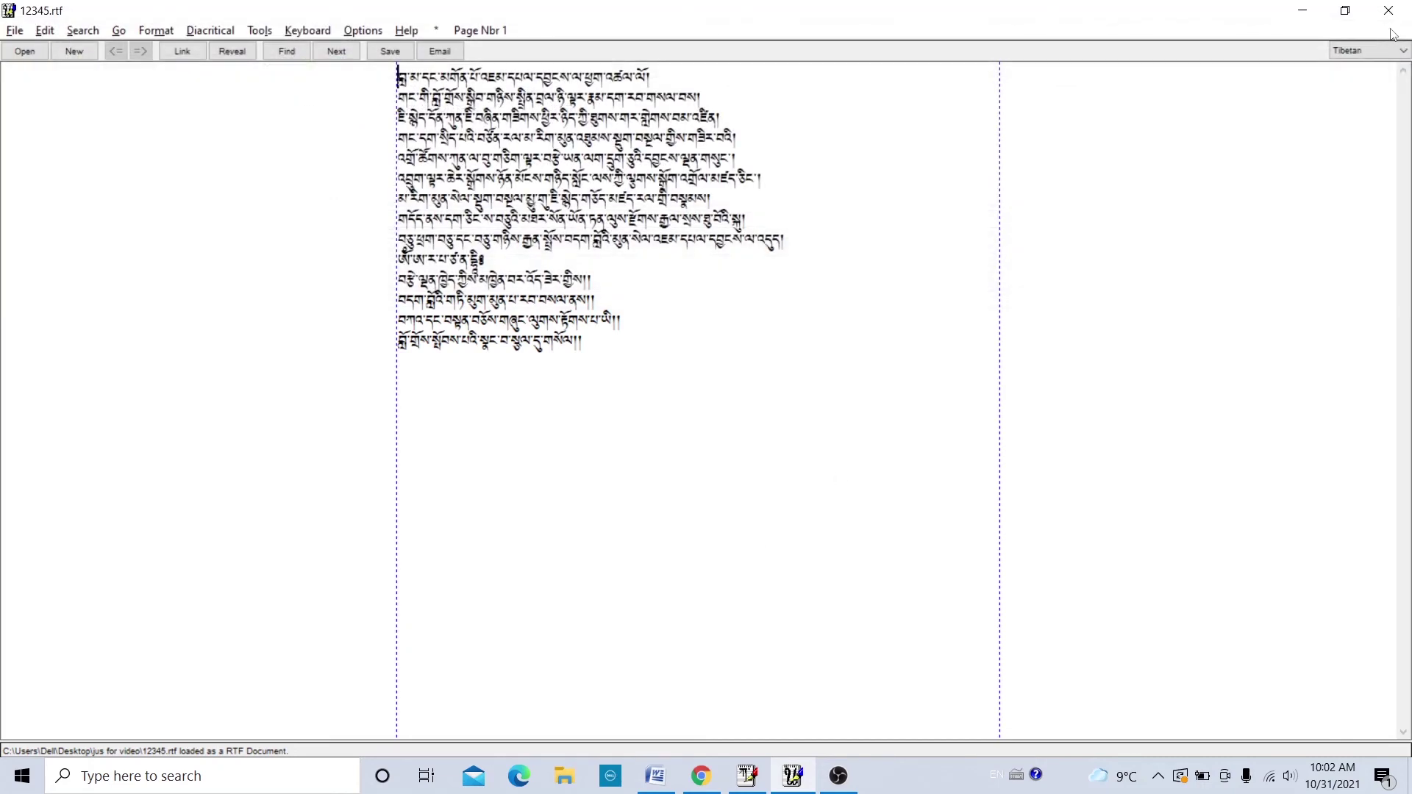